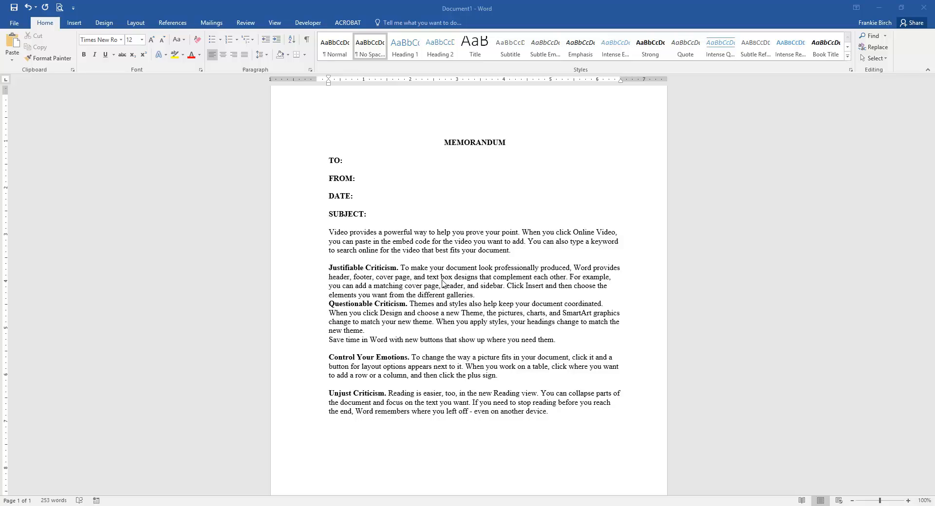
Step: Insert a blank line between the Justifiable Criticism paragraph and the Questionable Criticism paragraph
click(483, 297)
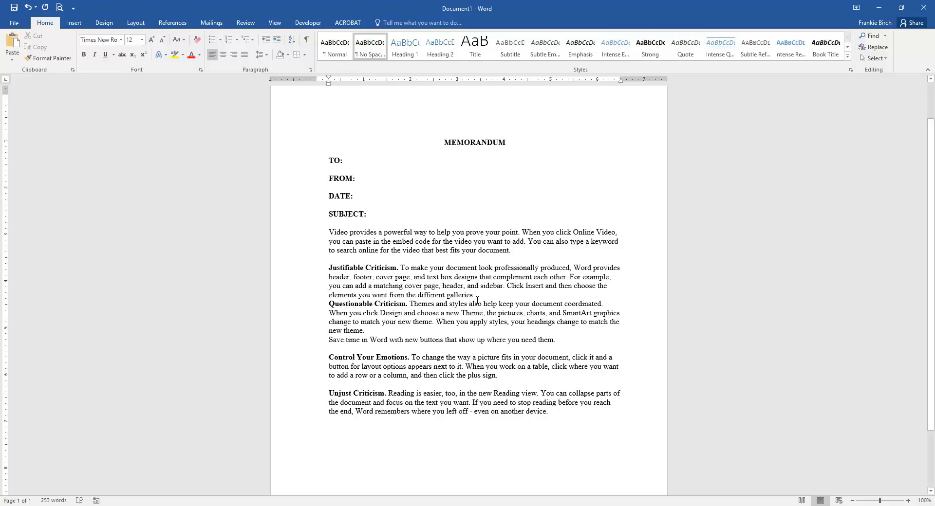
key(Return)
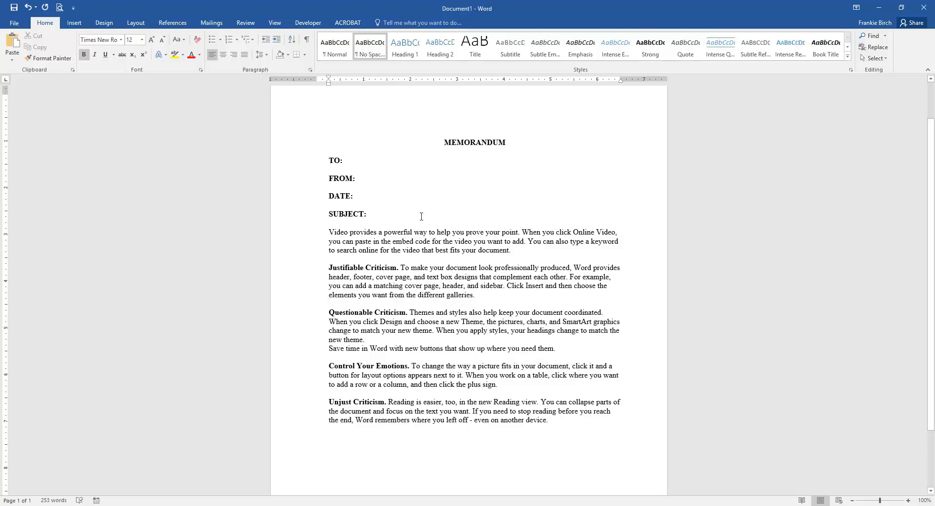
Step: Snap the Word window to the right half of the screen
drag(506, 10, 934, 153)
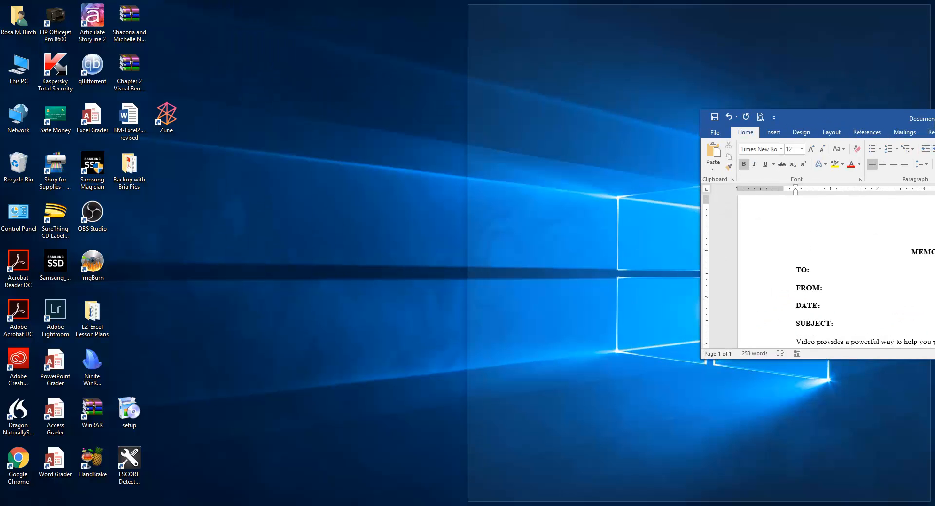
drag(934, 118, 934, 118)
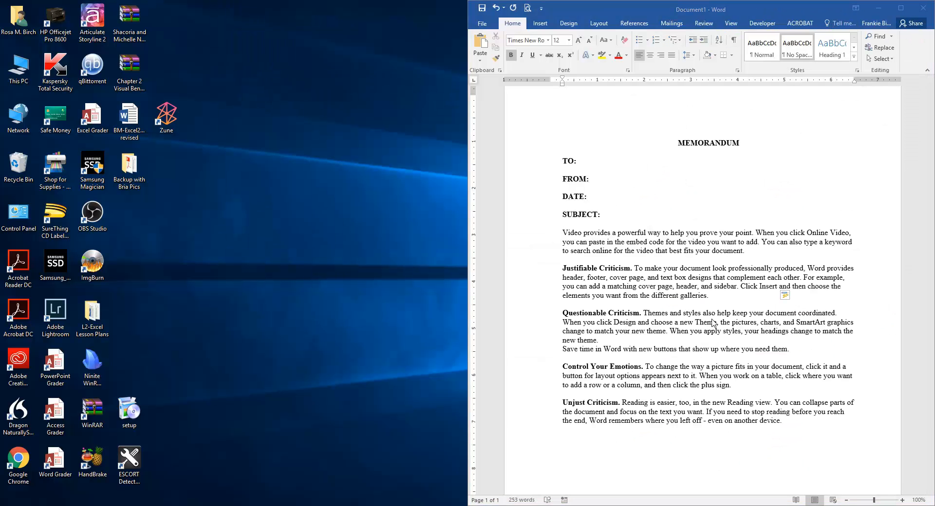
Step: Open a new Chrome browser window
right_click(299, 505)
click(288, 476)
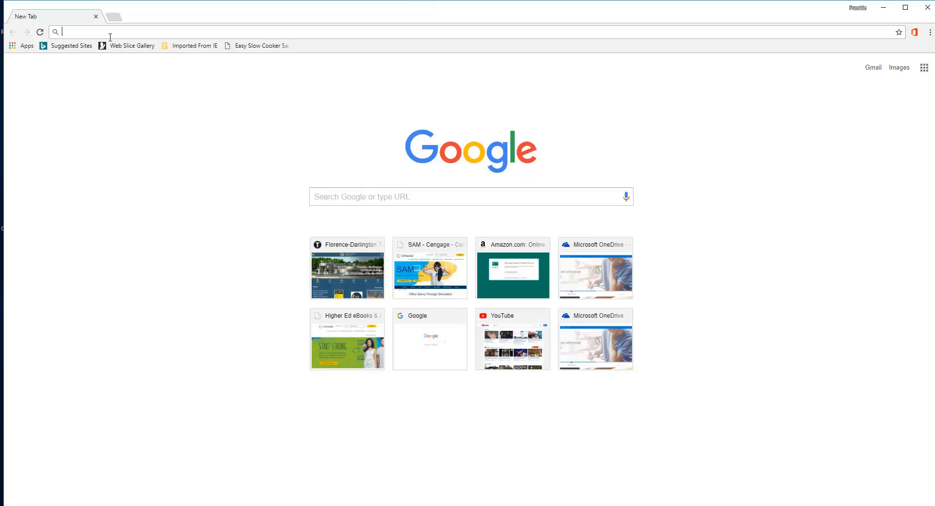
Step: Search Google for psychology
text(s)
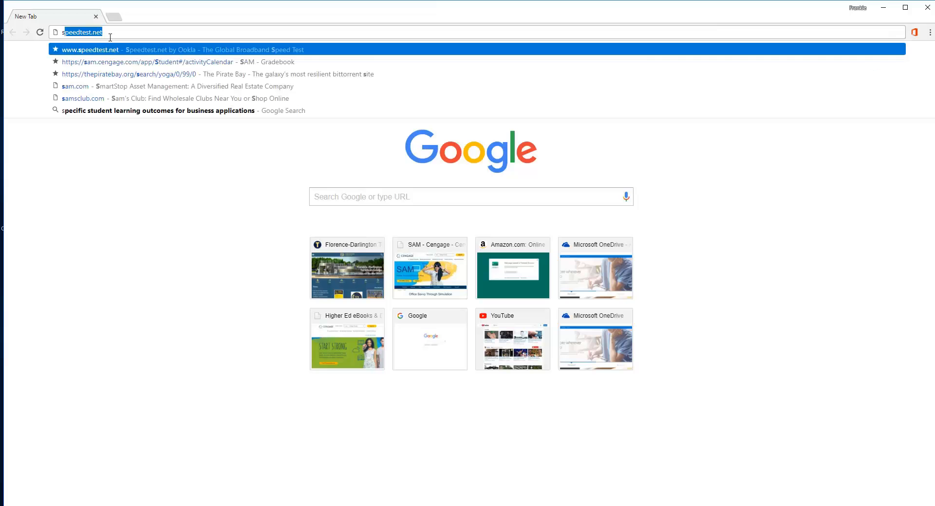
text(psyc)
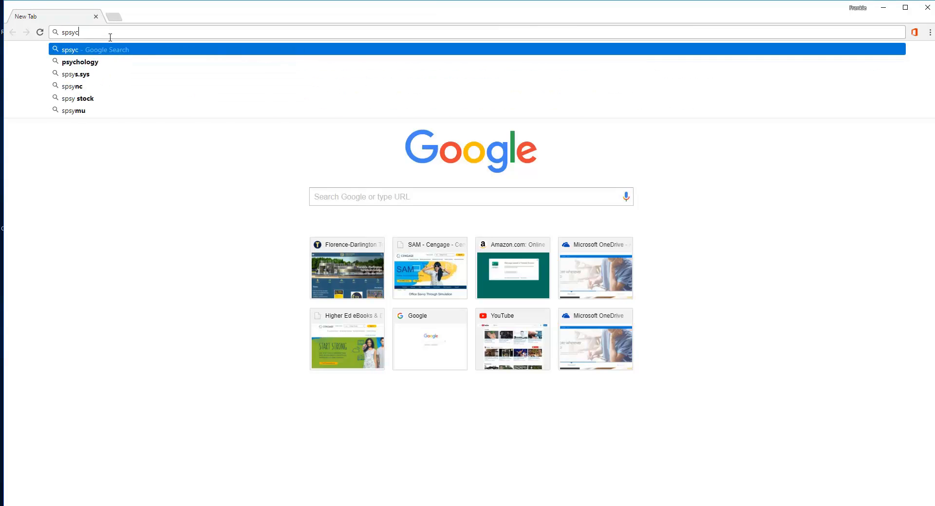
text(holog)
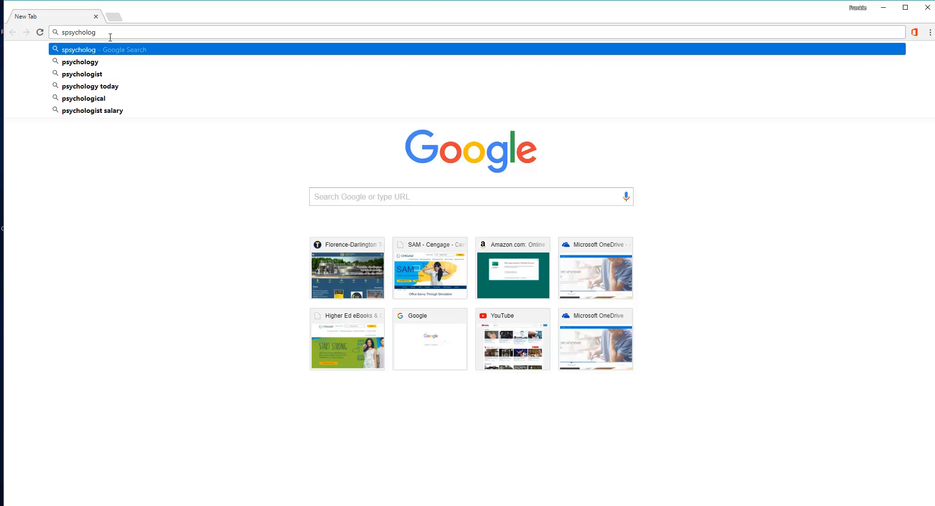
key(Down)
key(Return)
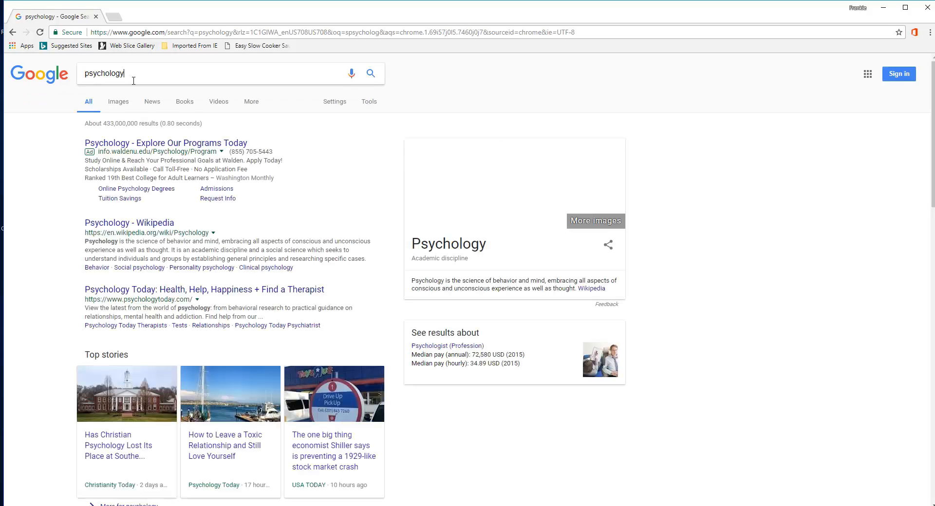
text(today)
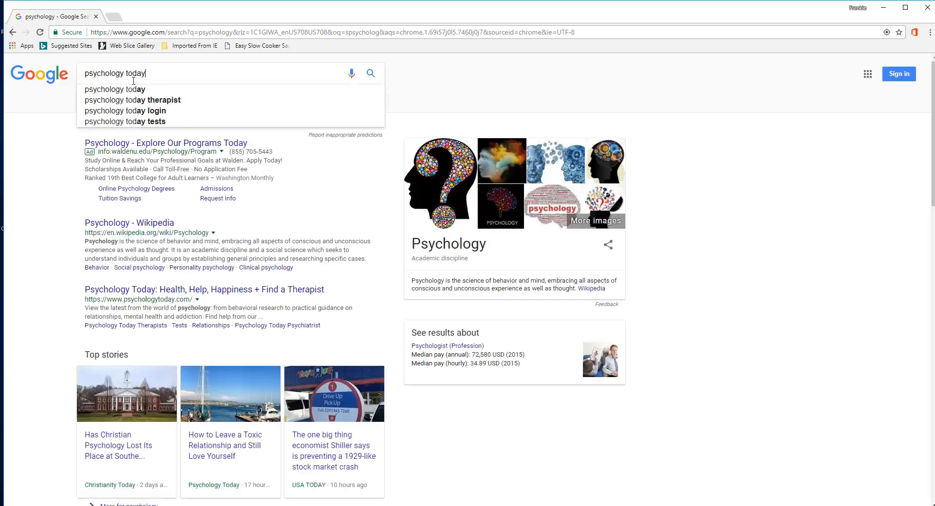
click(13, 32)
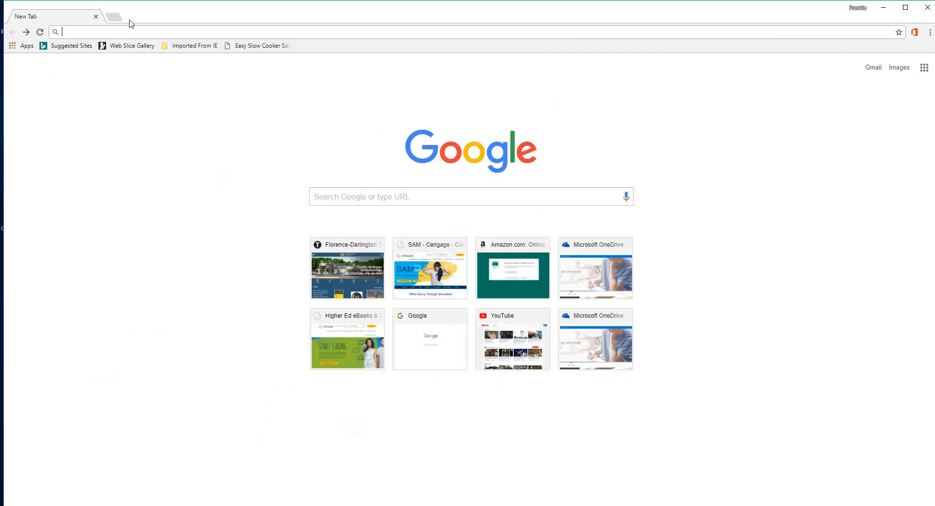
Step: Search Google for psychology today
text(ps)
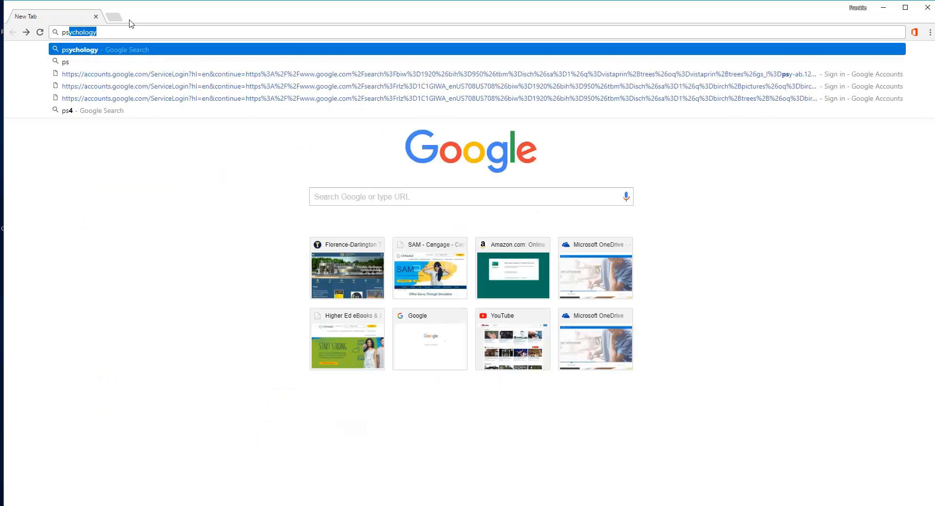
text(hchologytod)
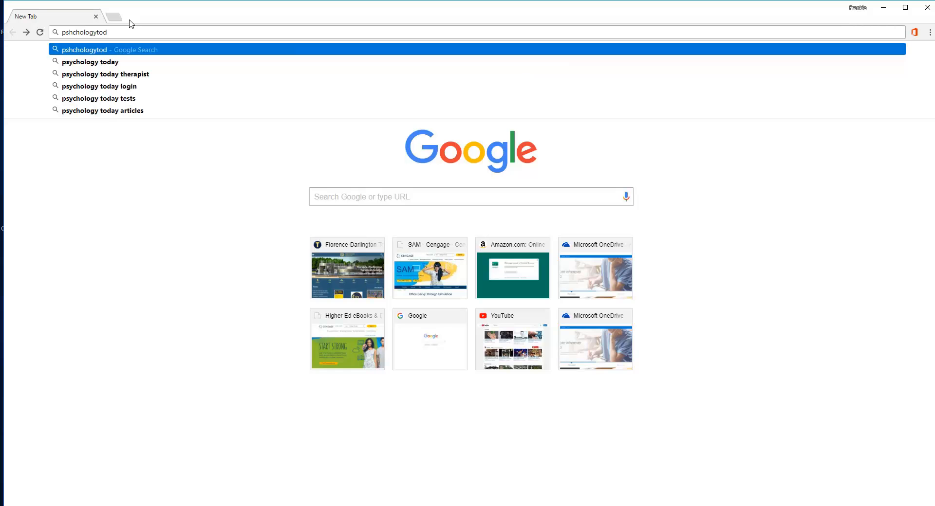
click(98, 62)
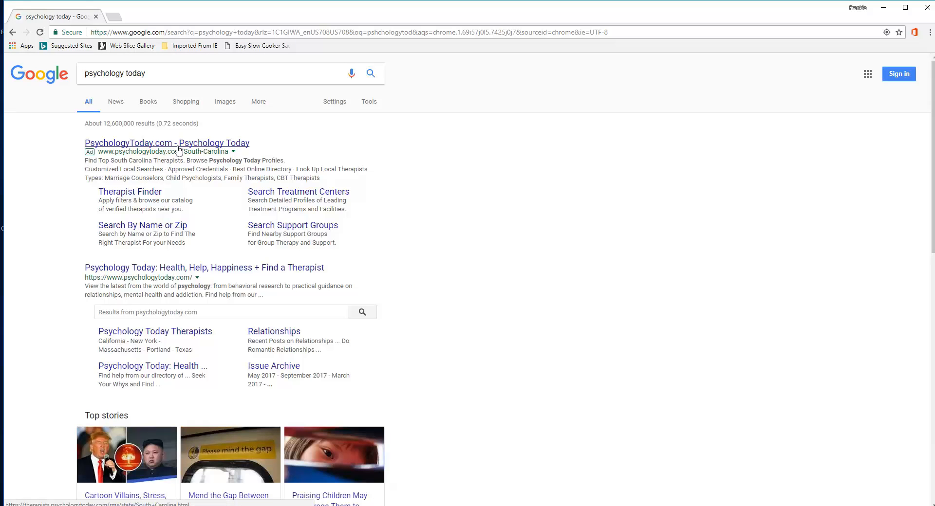
Step: Open the Psychology Today website and search it for criticism
click(159, 271)
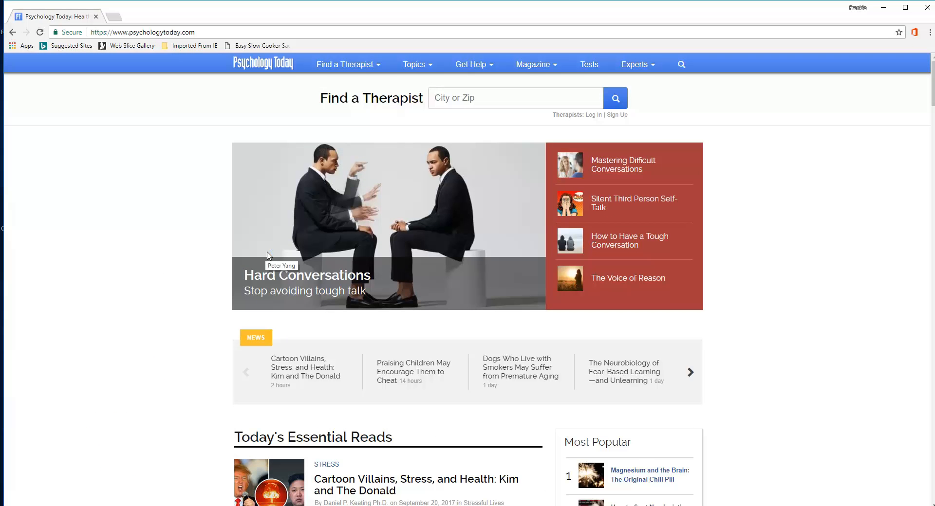
mouse_move(681, 65)
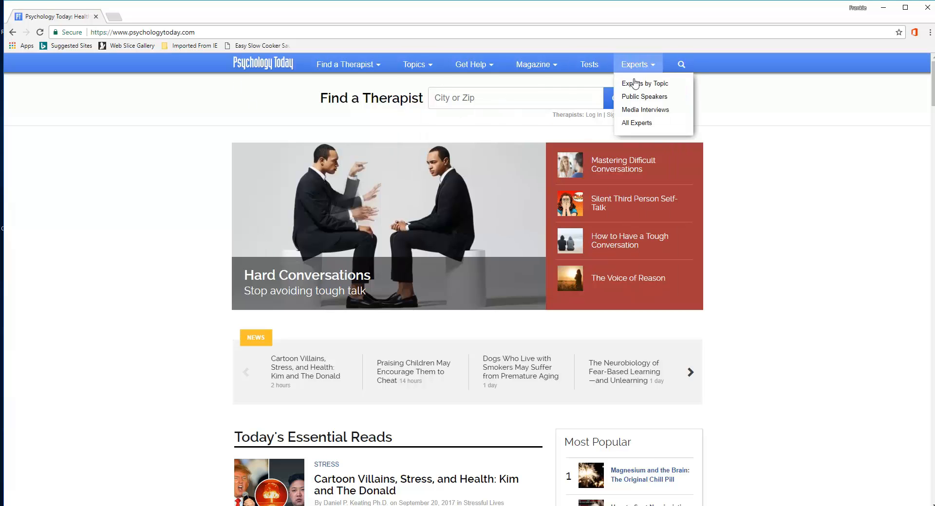
click(614, 92)
text(c)
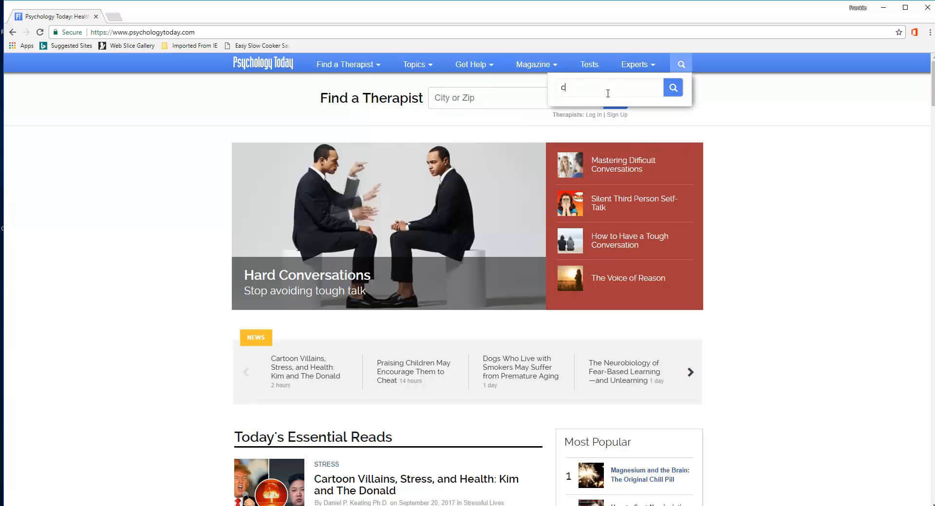
text(riticism)
key(Return)
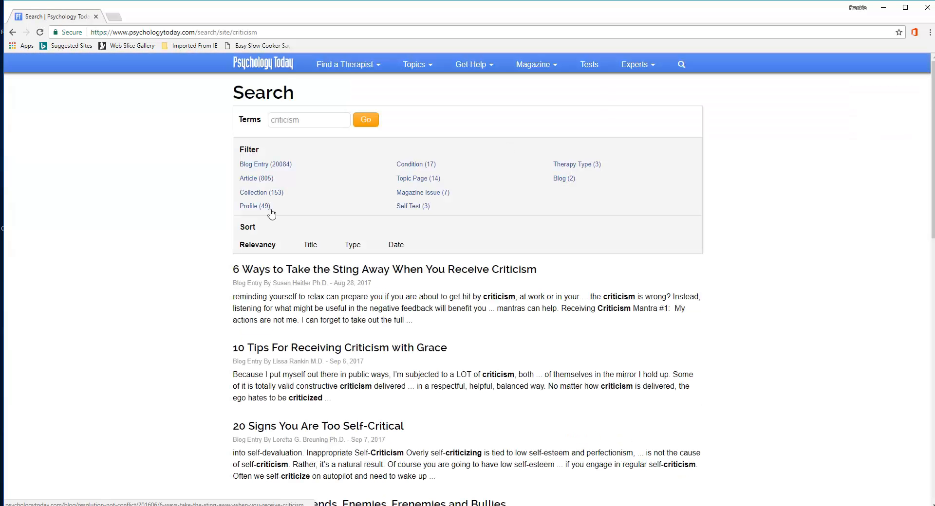
Step: Snap the browser to the left half of the screen and Word to the right half
scroll(501, 336, down, 2)
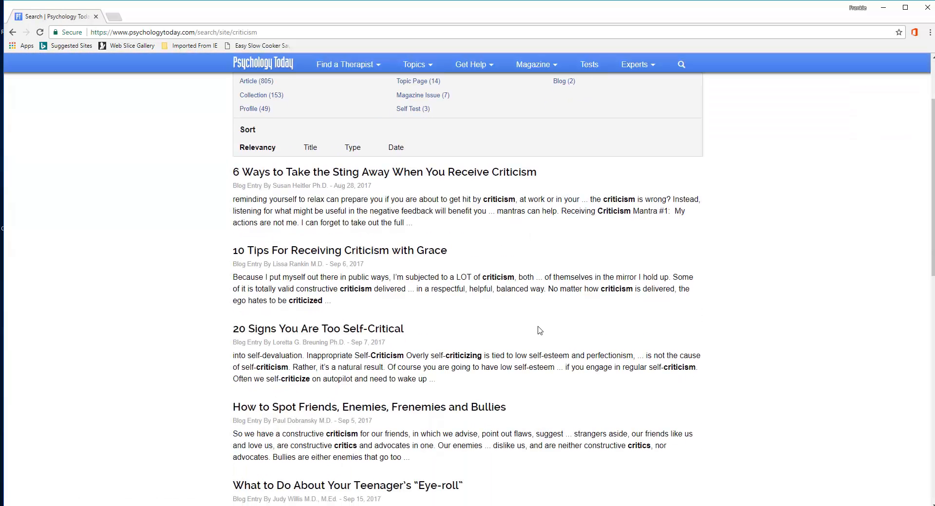
scroll(552, 307, up, 2)
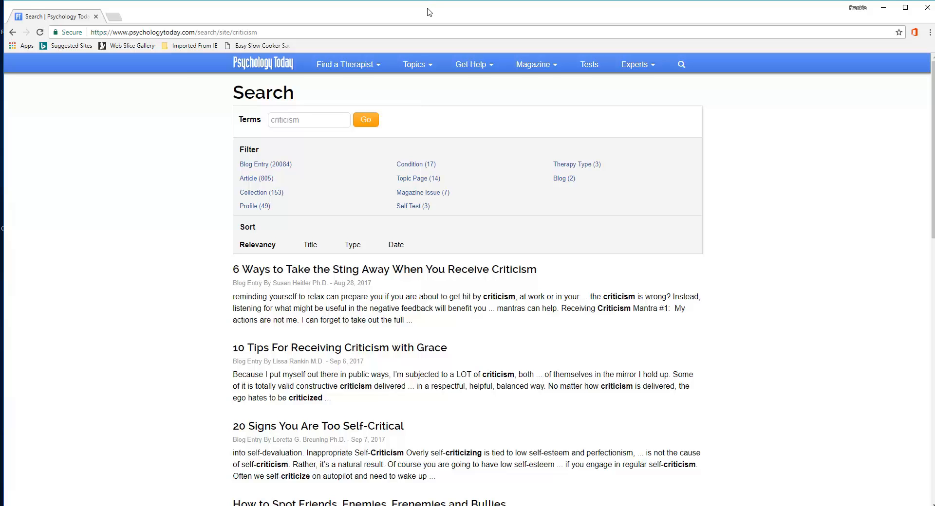
drag(430, 15, 1, 20)
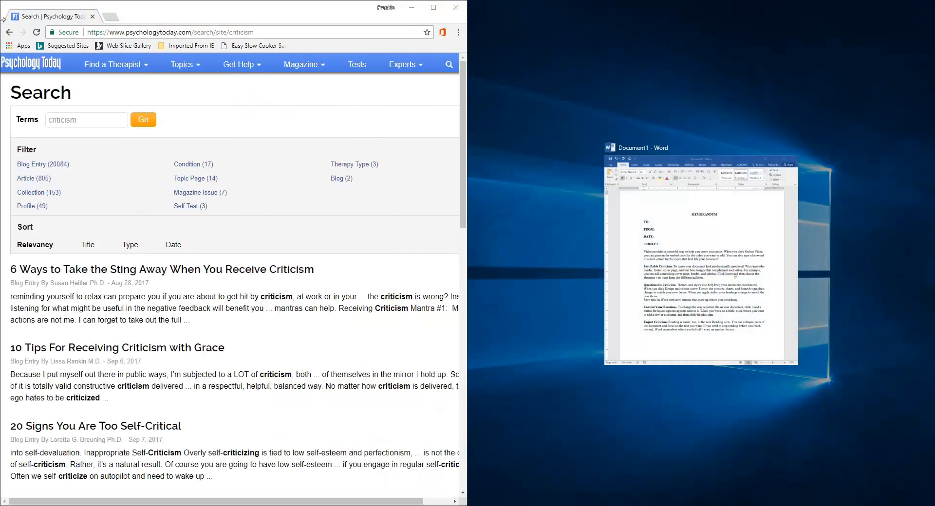
click(676, 264)
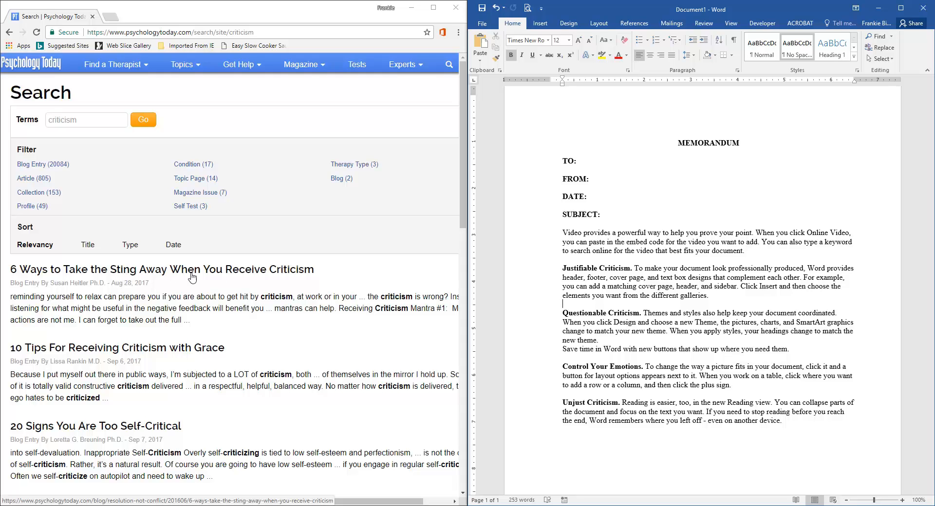
Step: Open the article "6 Ways to Take the Sting Away When You Receive Criticism"
click(225, 276)
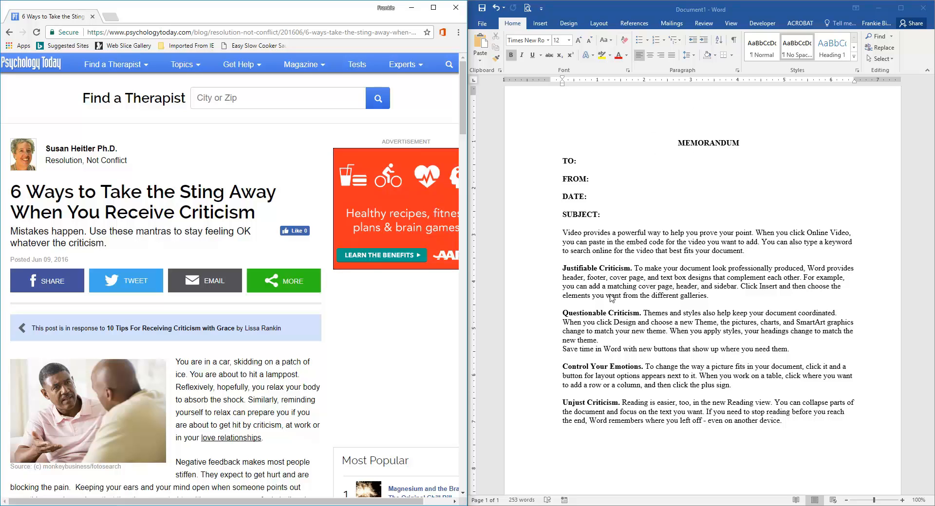
Step: Set the document's citation style to APA
click(630, 25)
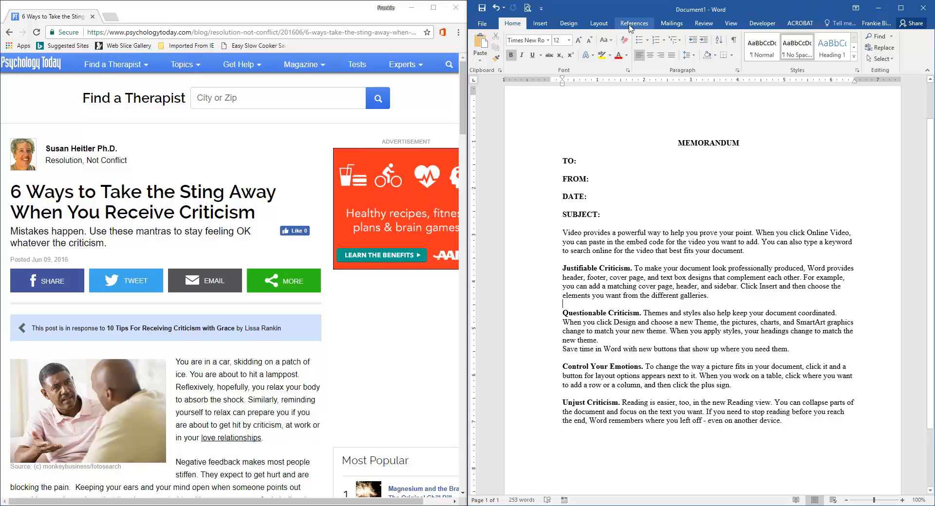
click(630, 25)
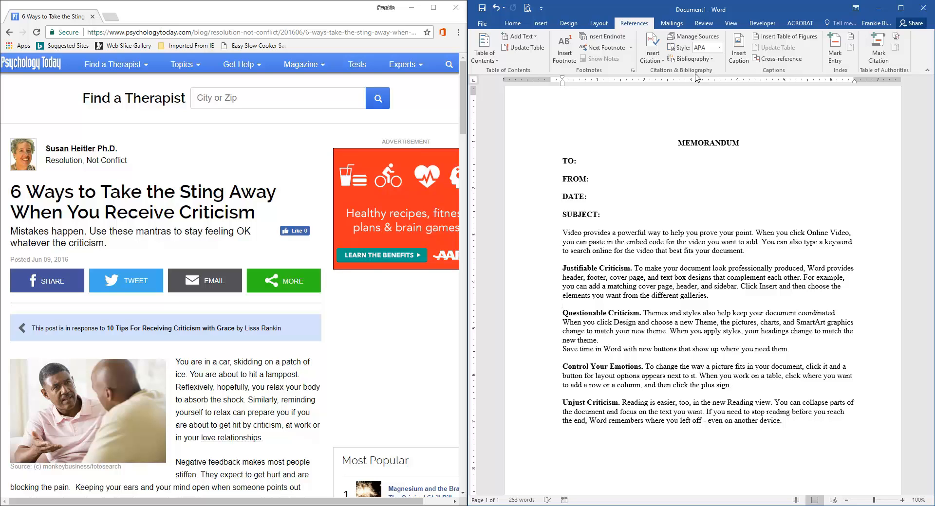
click(720, 49)
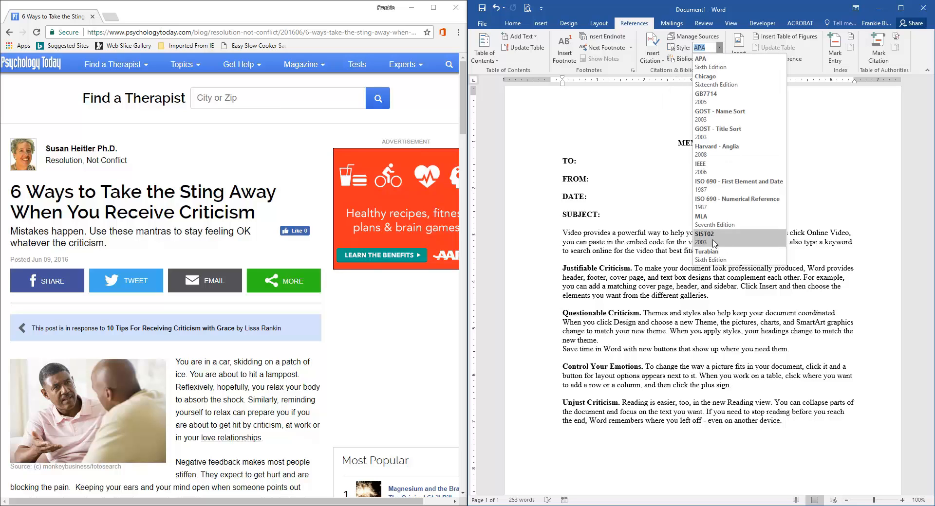
click(719, 68)
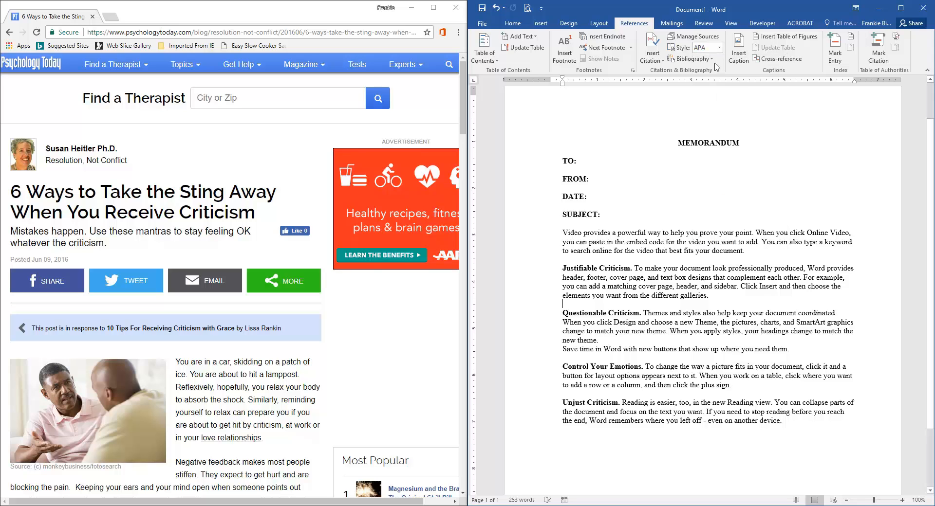
Step: Add a new citation source and set its type of source to Web site
click(663, 60)
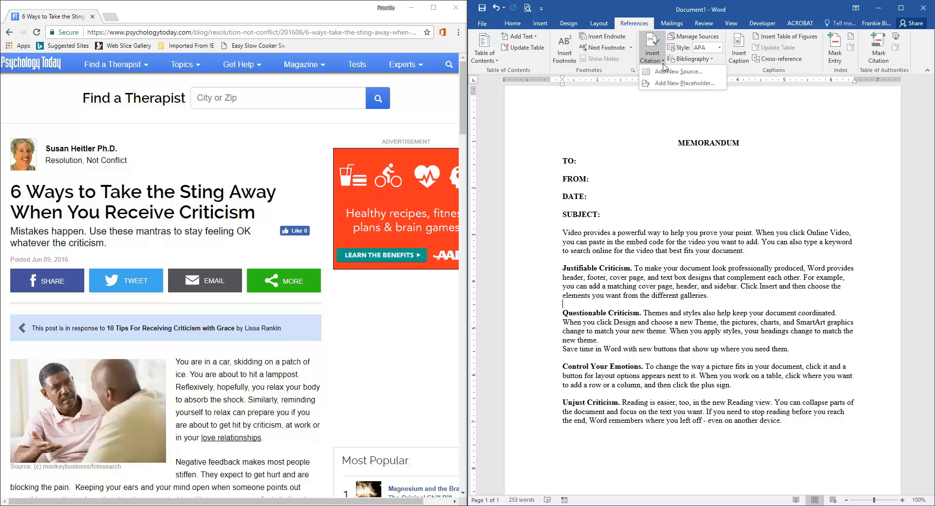
click(677, 72)
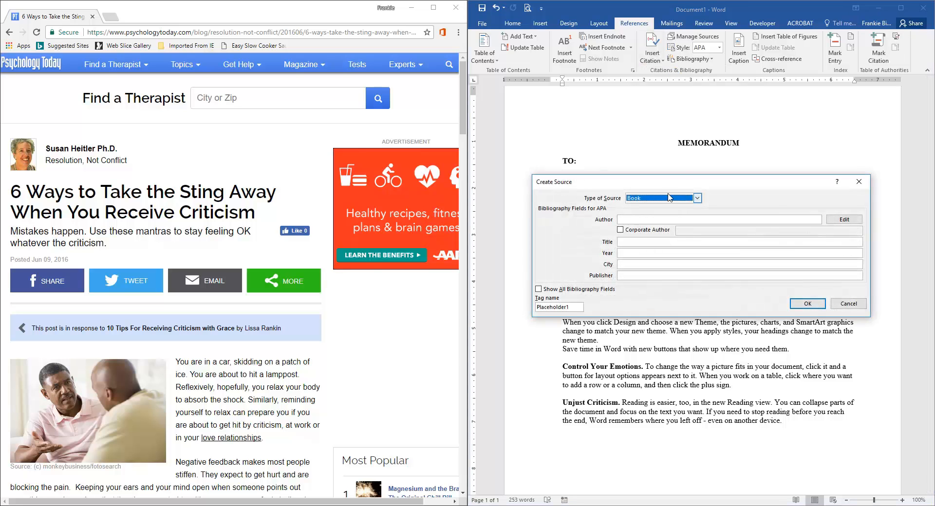
drag(658, 186, 656, 144)
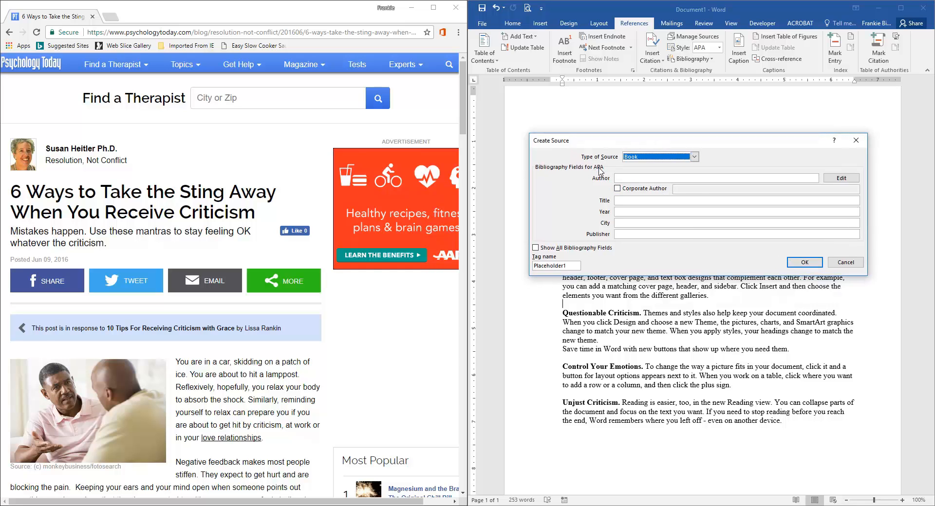
click(694, 159)
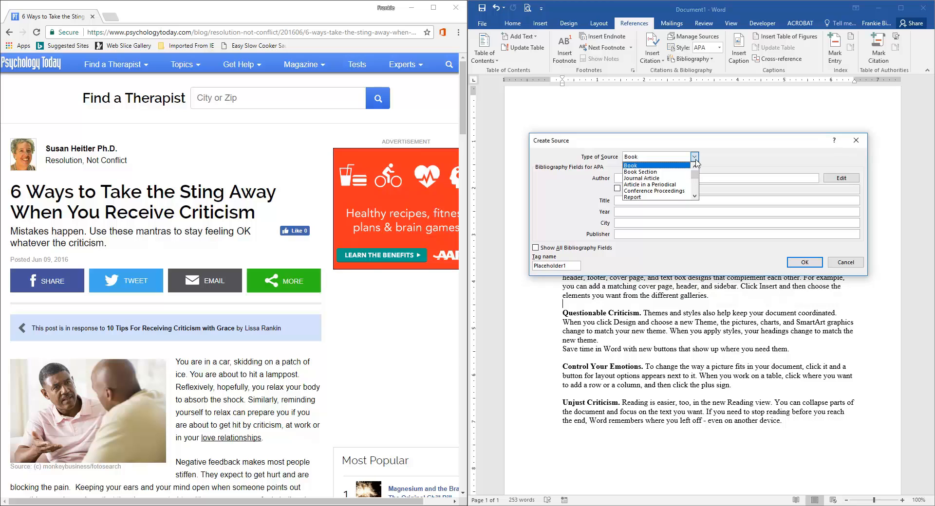
click(695, 196)
click(695, 196)
click(695, 197)
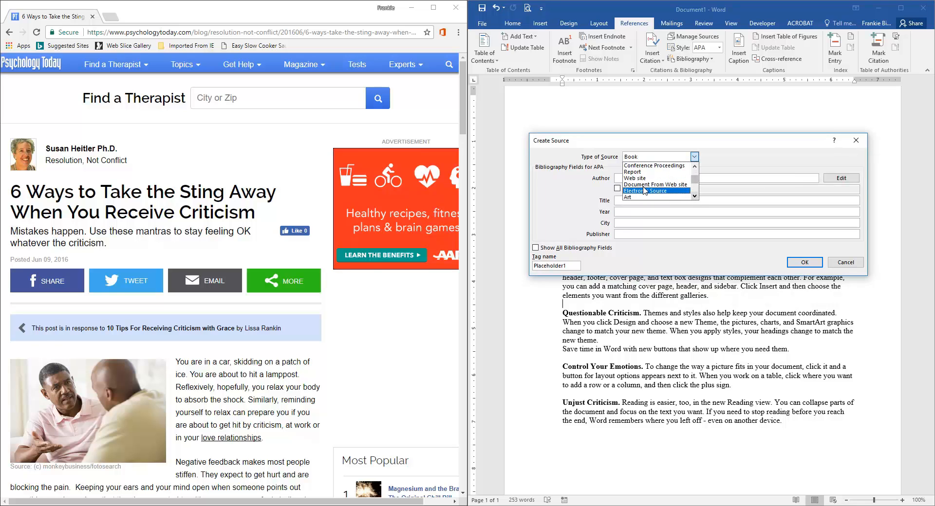
click(640, 179)
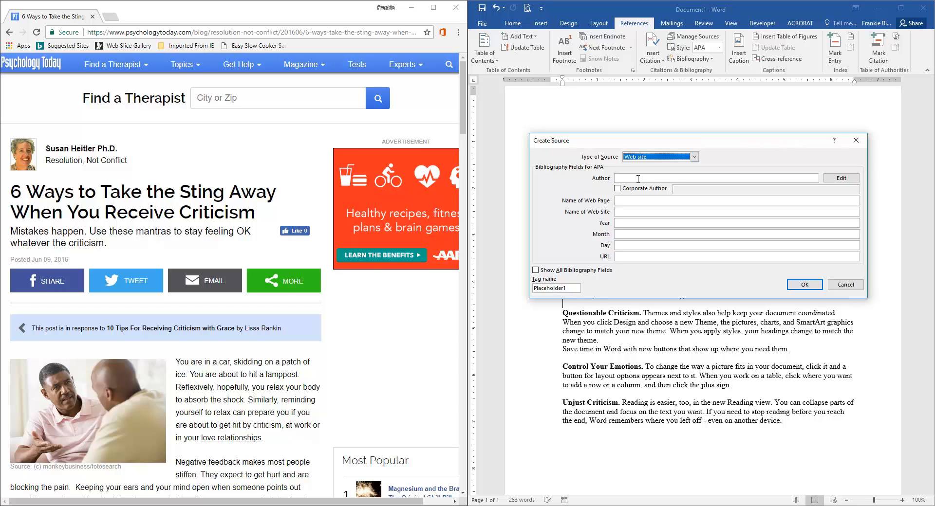
Step: Open the article author's profile page to check the author details for the source
click(628, 178)
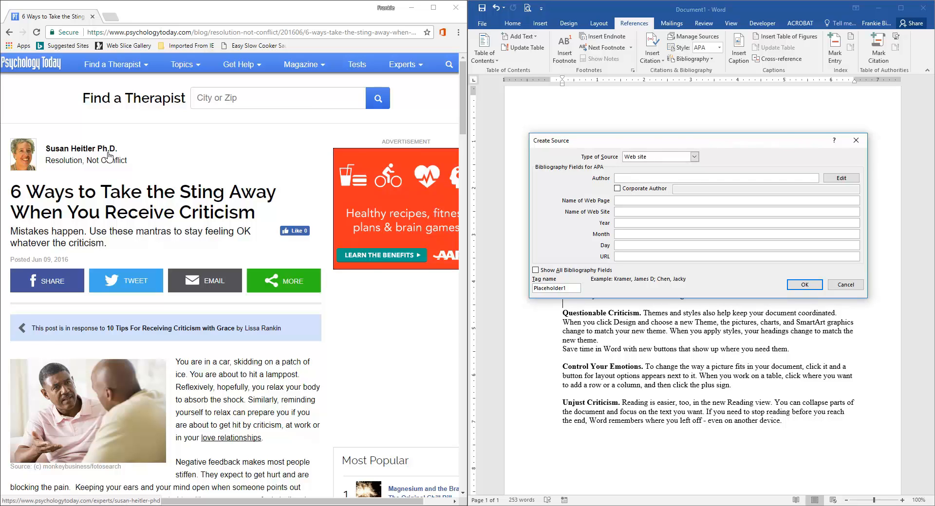
click(48, 150)
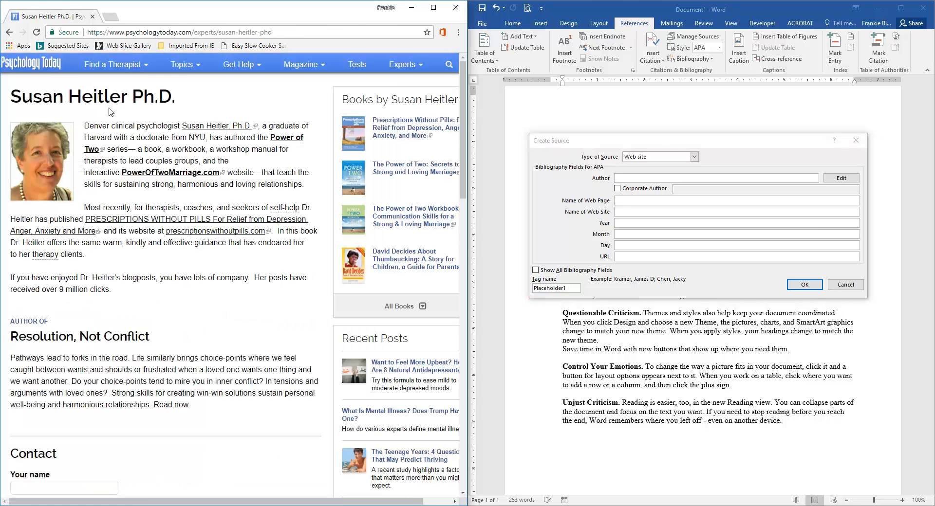
Step: Copy the author's name from the profile page into the new source's Author field
drag(15, 96, 178, 101)
right_click(151, 96)
click(174, 108)
click(626, 179)
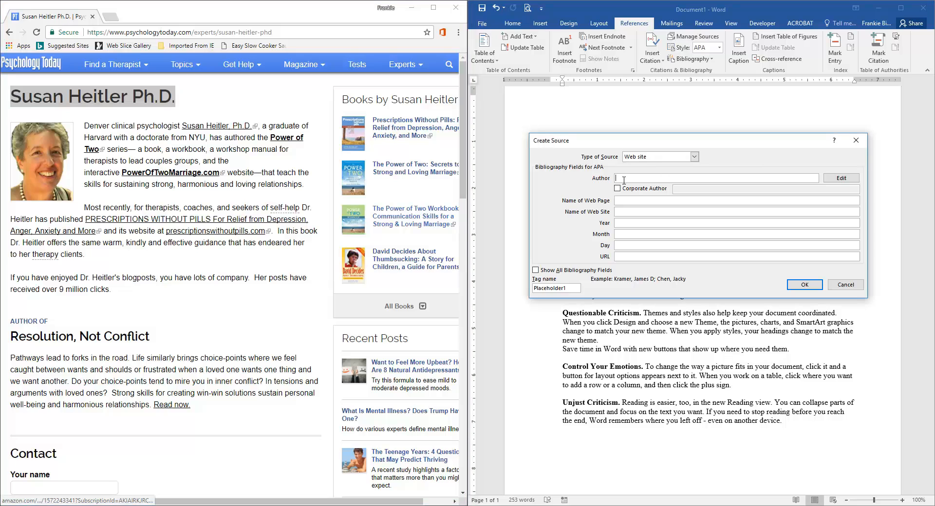
key(ctrl+v)
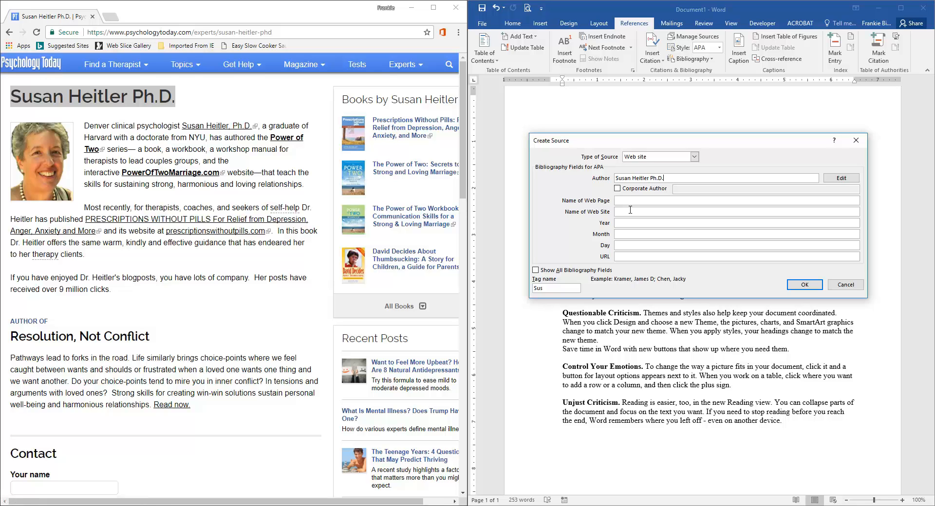
Step: Enter Psychology Today as both the web page name and the web site name of the source
click(646, 202)
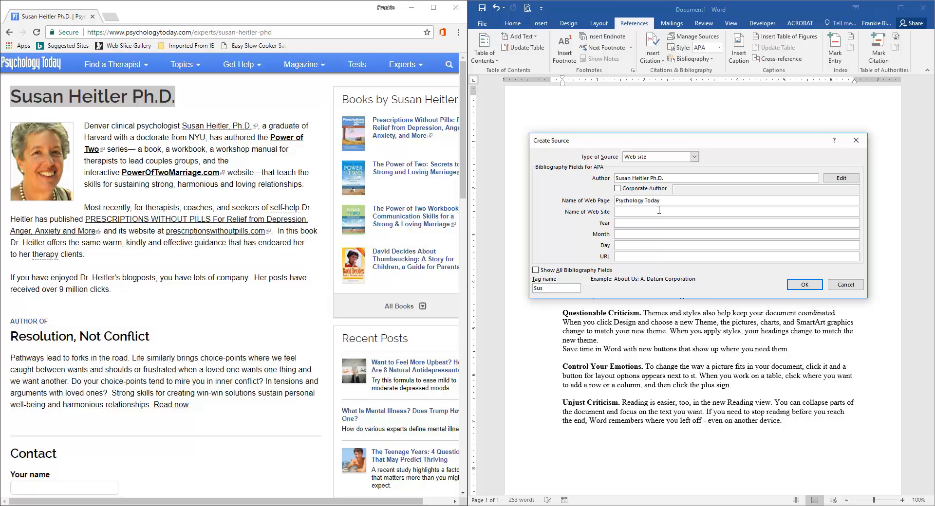
drag(667, 201, 616, 202)
right_click(628, 202)
click(648, 219)
click(624, 211)
key(ctrl+v)
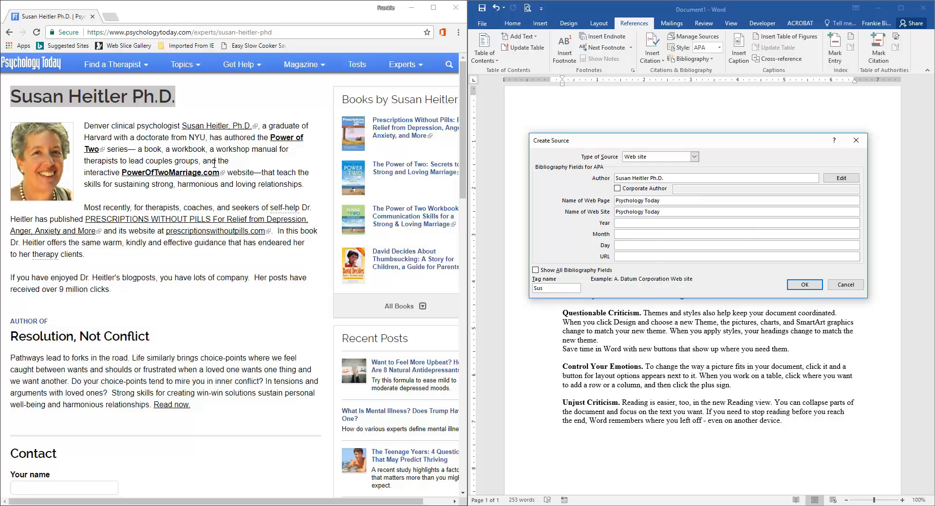
Step: Go back to the article and set the source's year to 2016, month to 06 and day to 09
scroll(213, 331, down, 10)
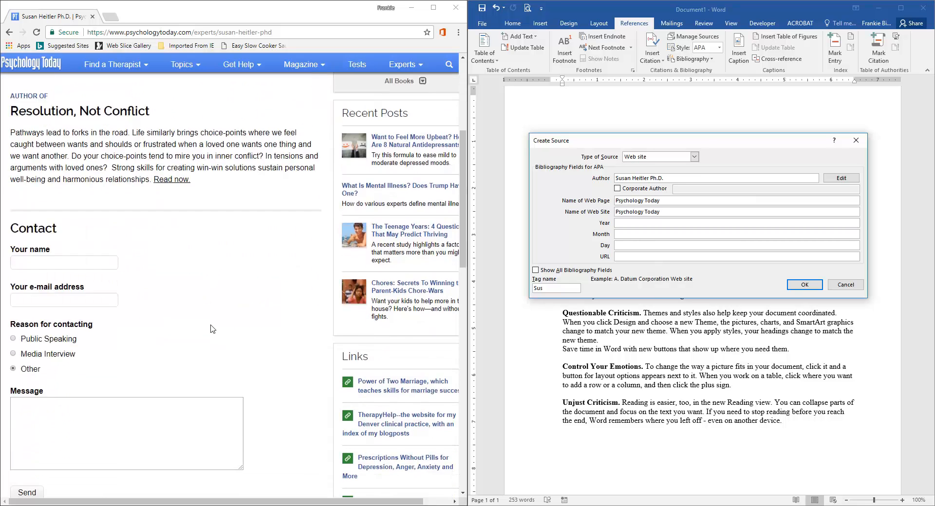
scroll(213, 324, down, 10)
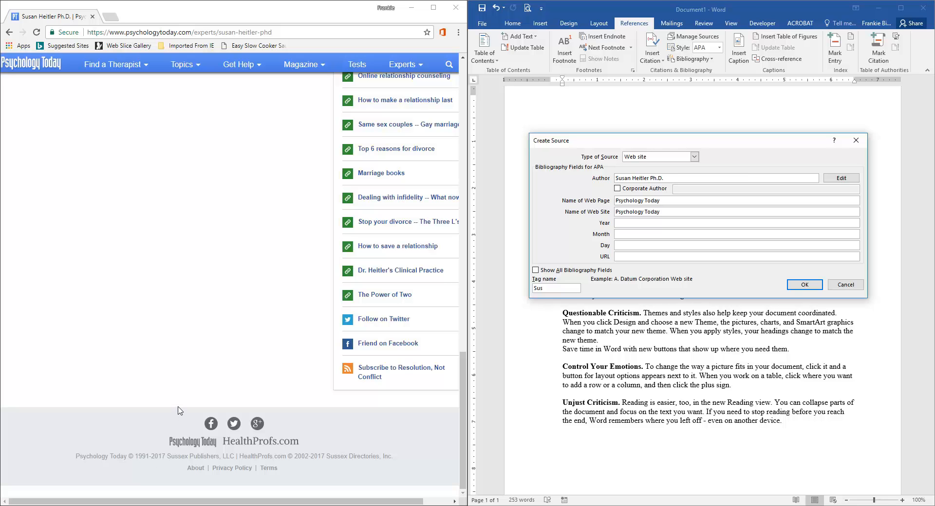
scroll(179, 411, up, 15)
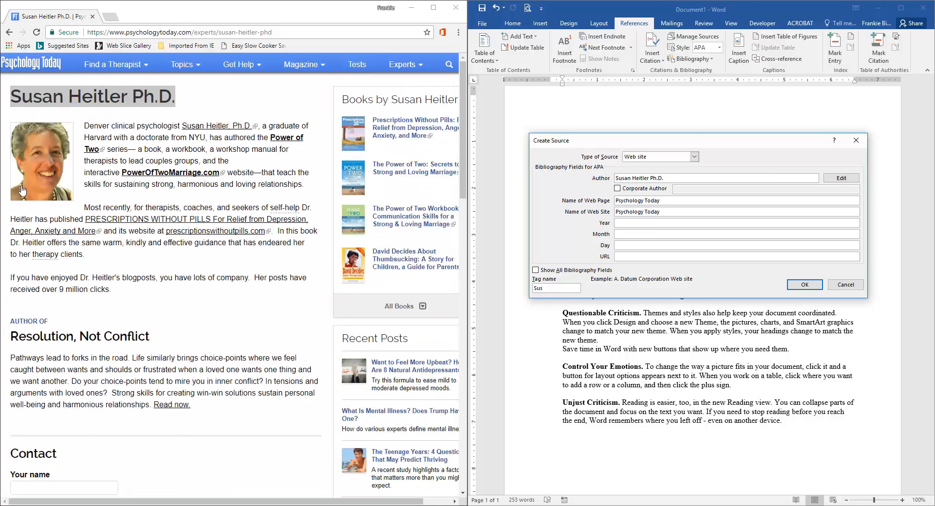
click(9, 32)
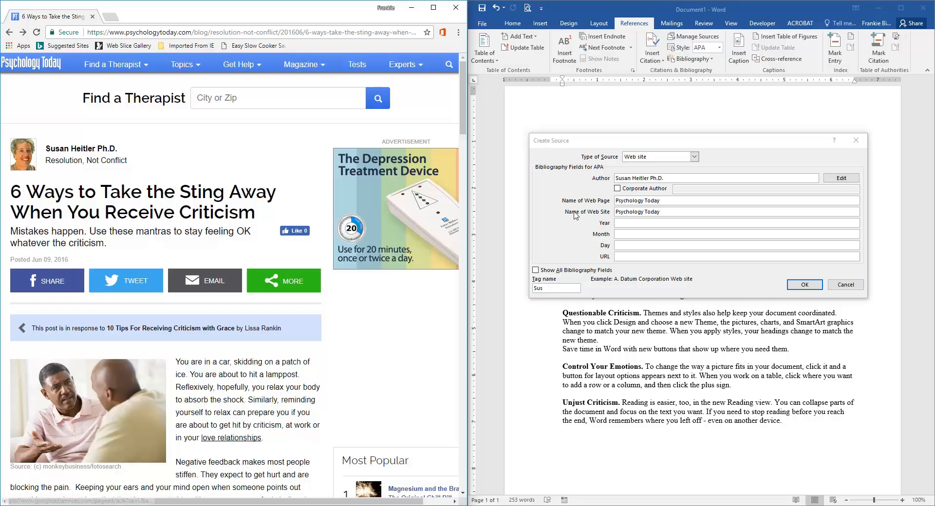
click(618, 223)
text(201)
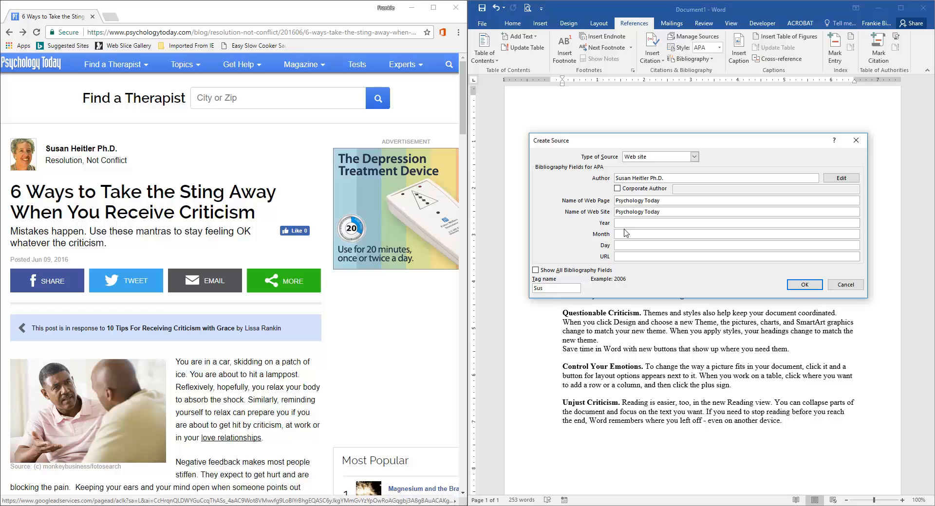
text(6)
click(626, 234)
click(626, 247)
Step: Copy the article's web address into the source's URL field
click(137, 33)
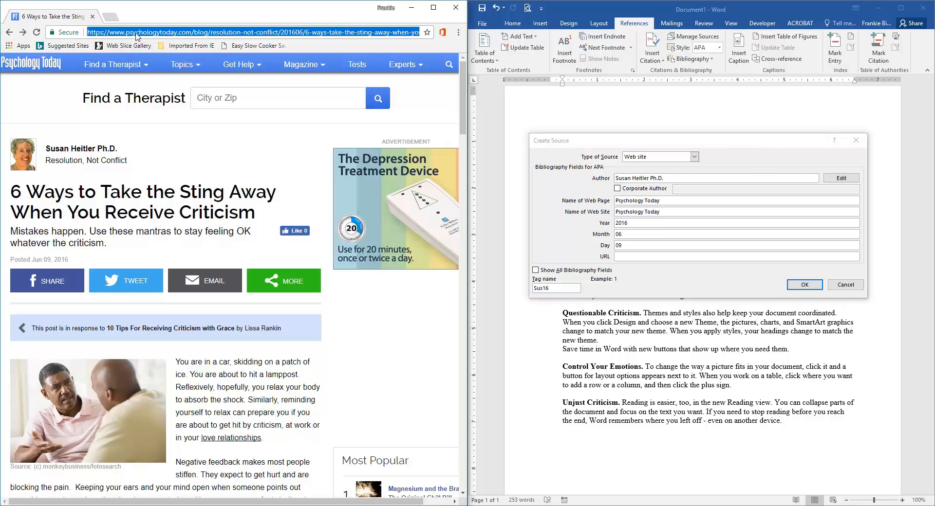
right_click(136, 36)
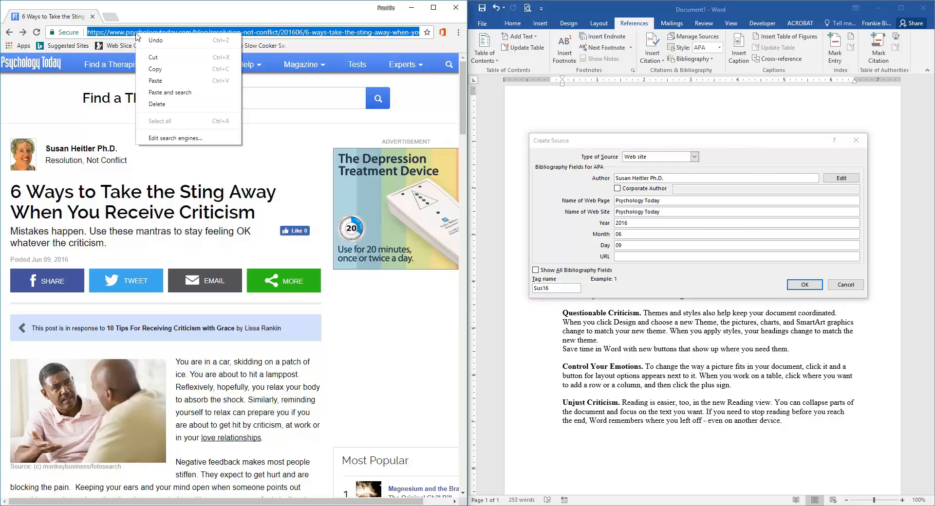
click(152, 58)
click(627, 257)
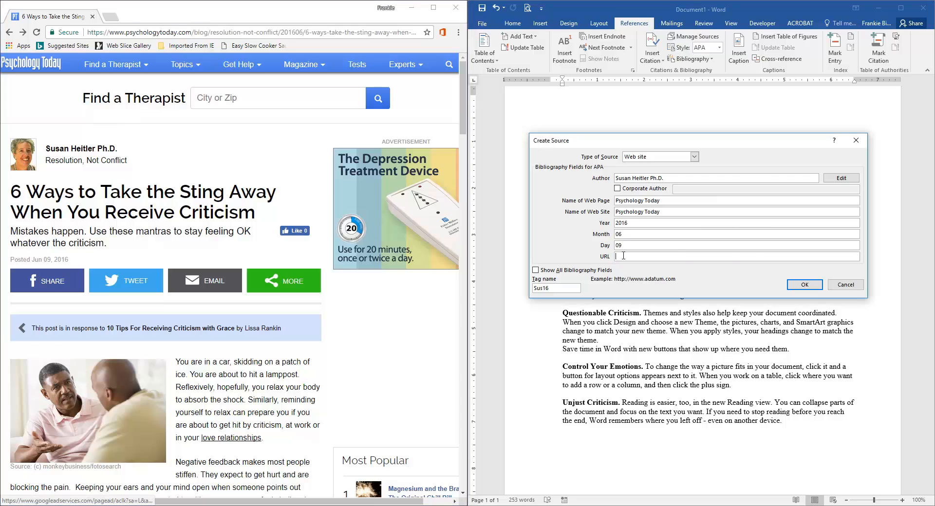
key(ctrl+v)
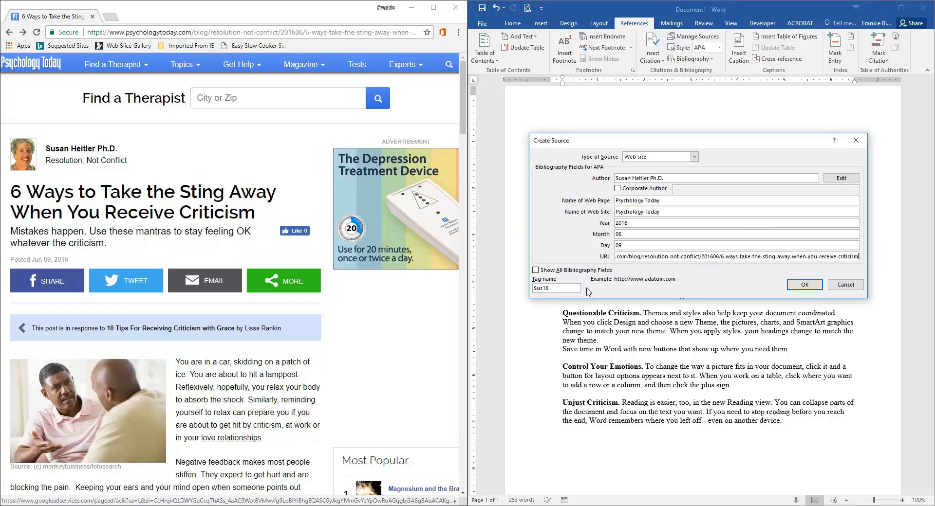
Step: Show all bibliography fields for the source and look through the complete list of fields
click(536, 270)
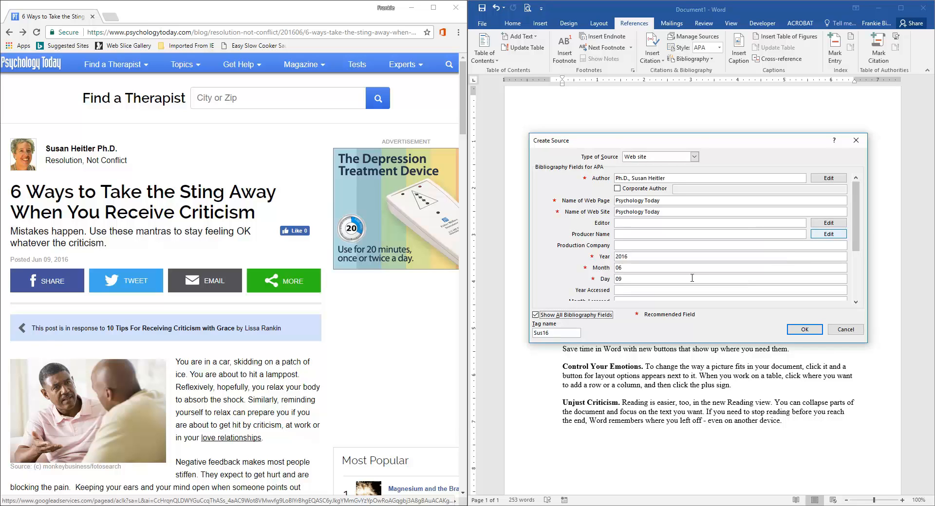
drag(858, 228, 858, 236)
drag(858, 234, 859, 241)
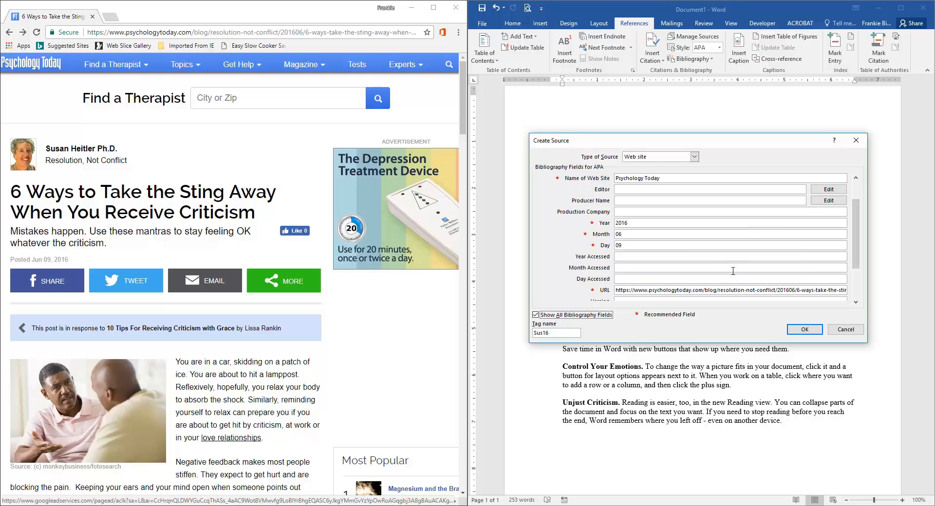
click(858, 304)
click(858, 304)
click(858, 304)
click(859, 303)
click(858, 303)
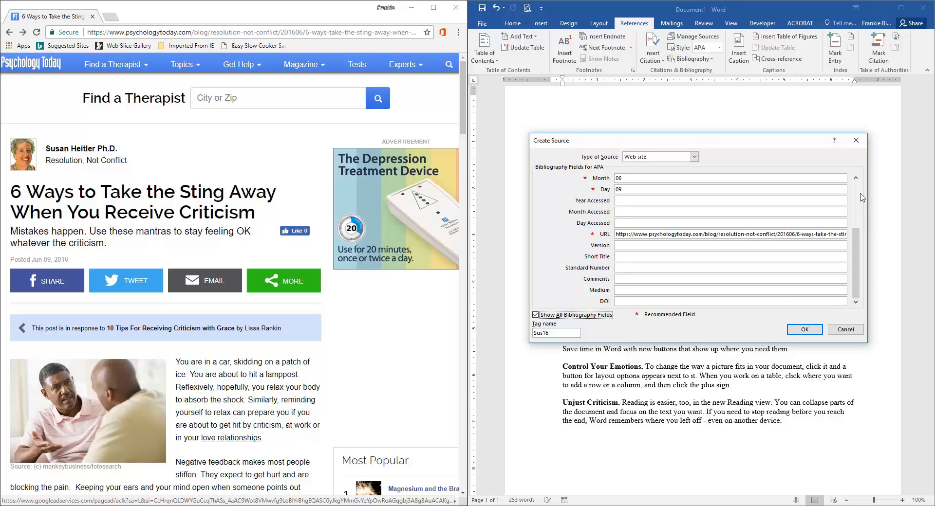
click(856, 179)
click(856, 178)
click(856, 179)
click(856, 178)
click(855, 178)
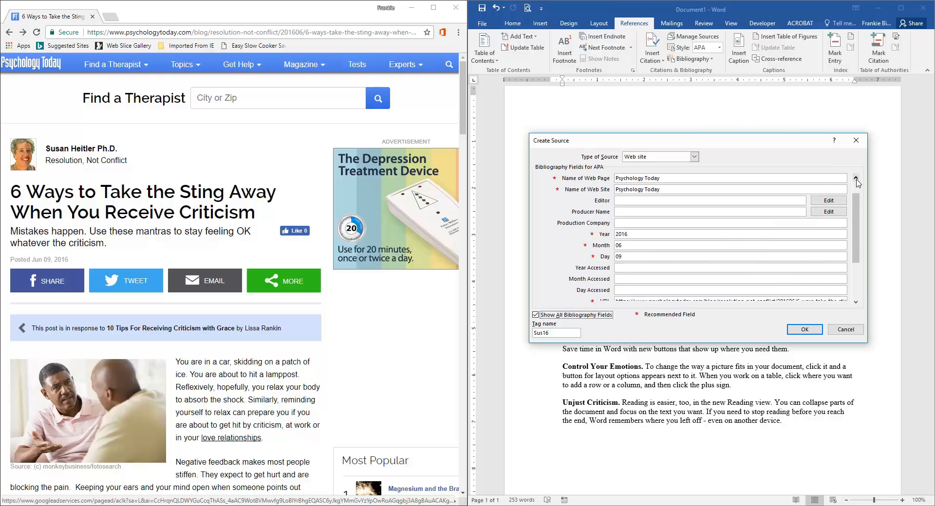
click(856, 179)
click(856, 178)
click(855, 178)
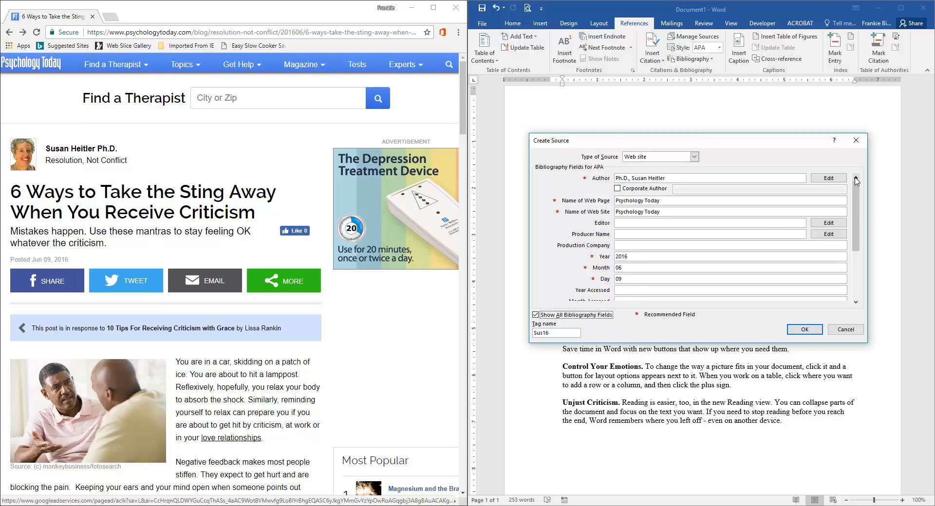
Step: Save the new source to insert its citation and add a paragraph break after it
click(811, 333)
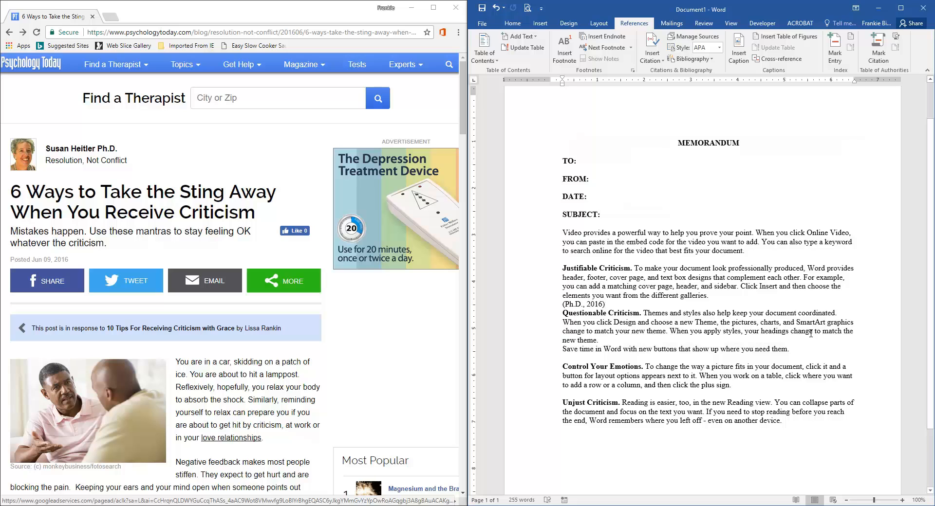
key(Return)
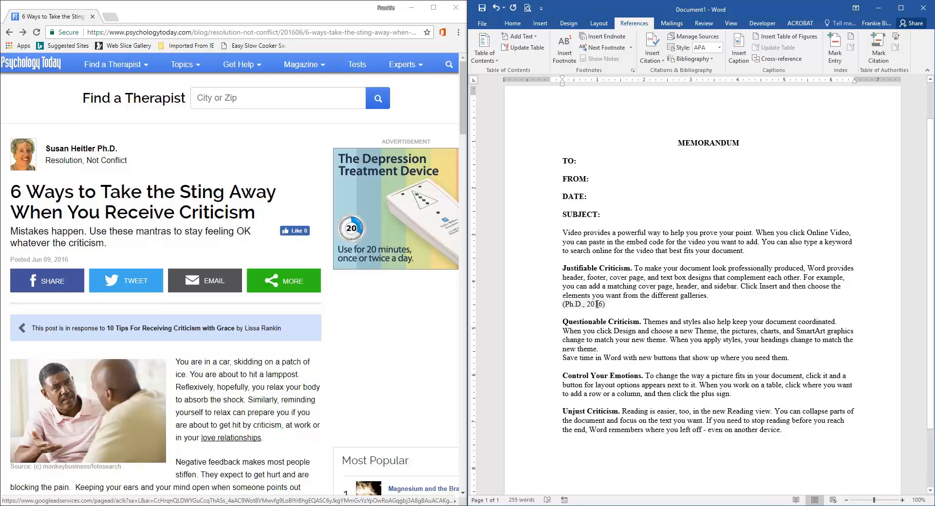
Step: Select the inserted citation under the Justifiable Criticism paragraph and delete it
click(597, 304)
click(628, 306)
click(562, 305)
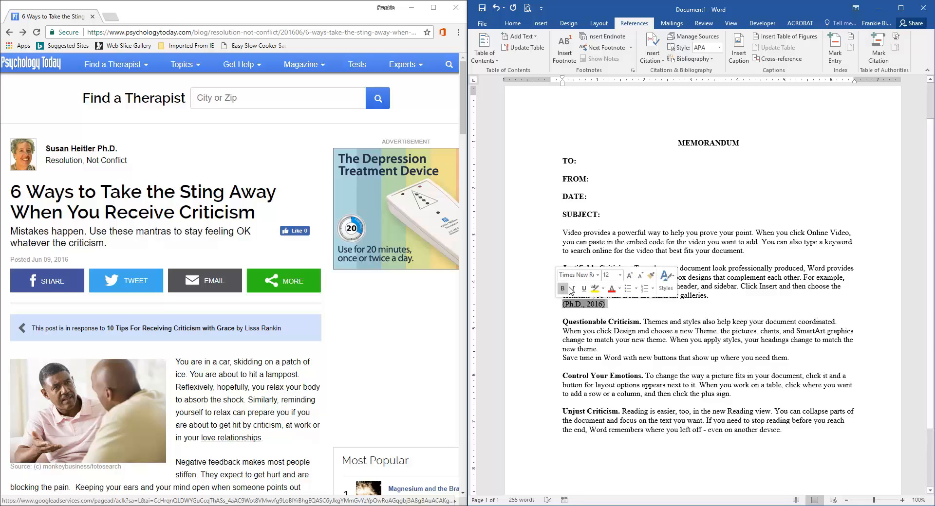
key(Delete)
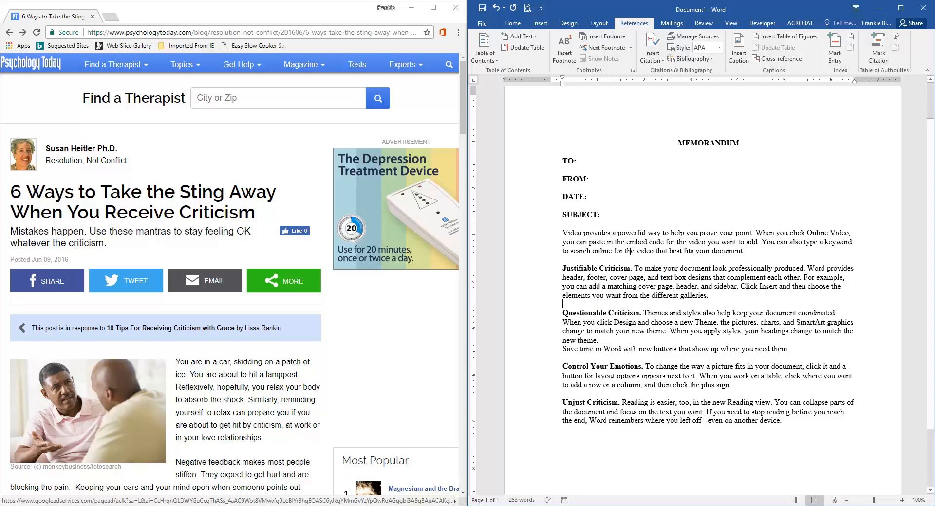
Step: Go back to the search results and open the article "10 Tips For Receiving Criticism with Grace"
scroll(635, 311, down, 3)
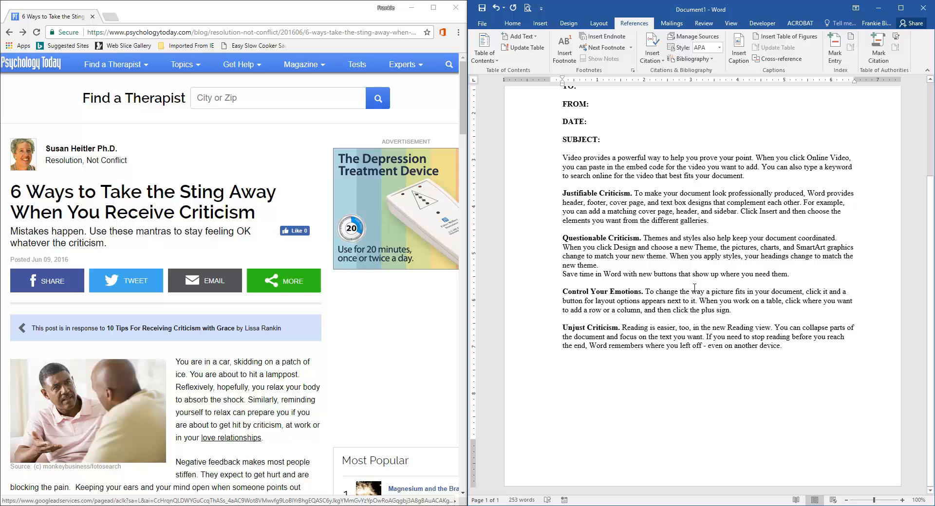
scroll(694, 287, down, 3)
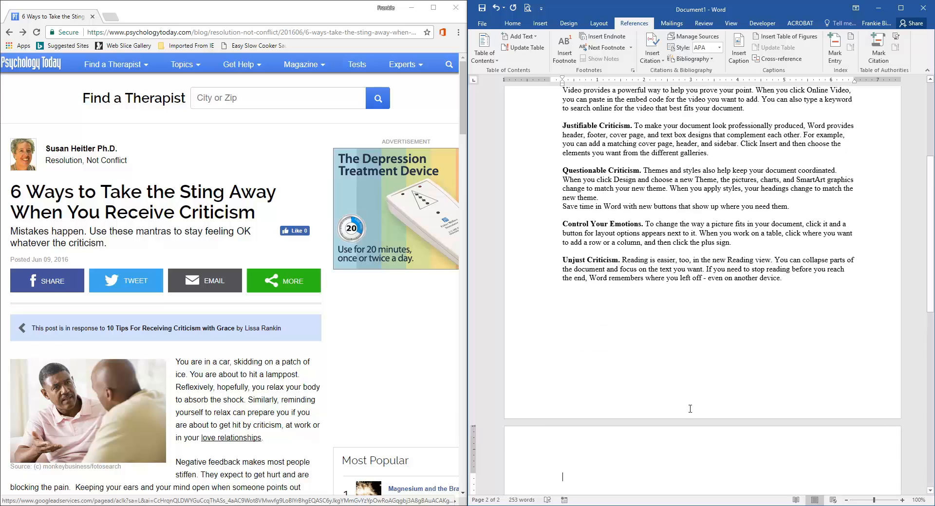
scroll(705, 379, down, 3)
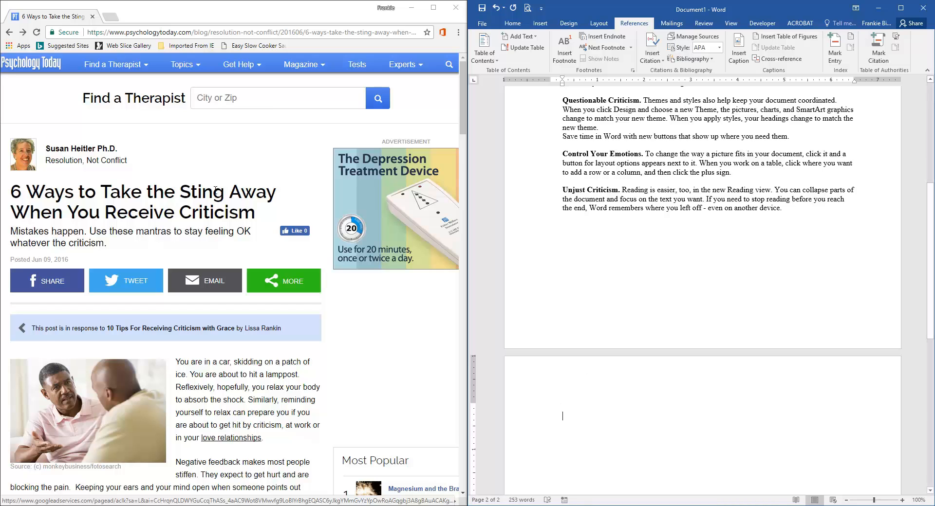
click(9, 34)
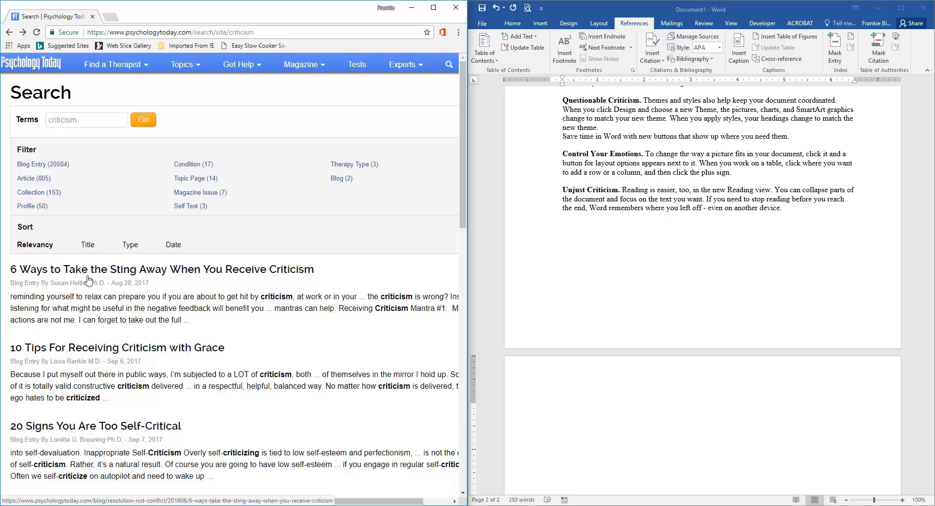
click(104, 350)
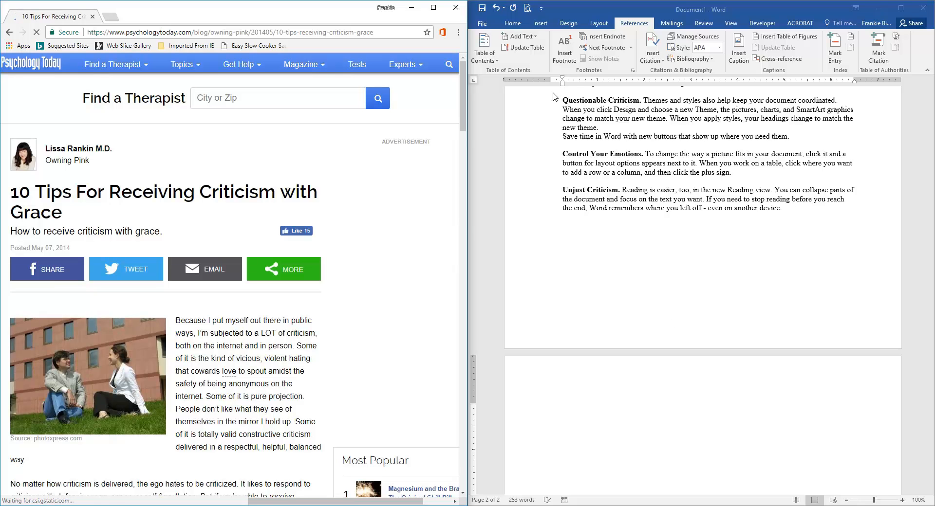
Step: Start adding another new citation source at the end of the memorandum
click(749, 6)
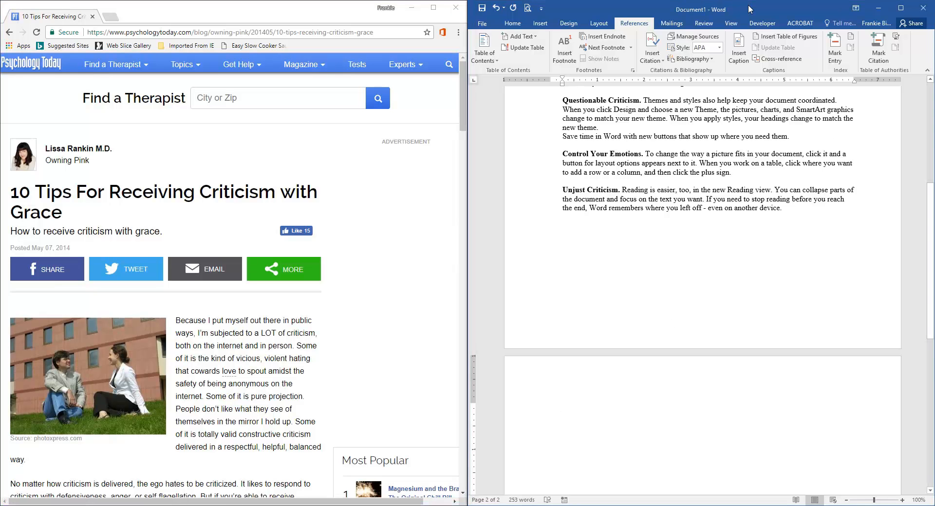
click(663, 60)
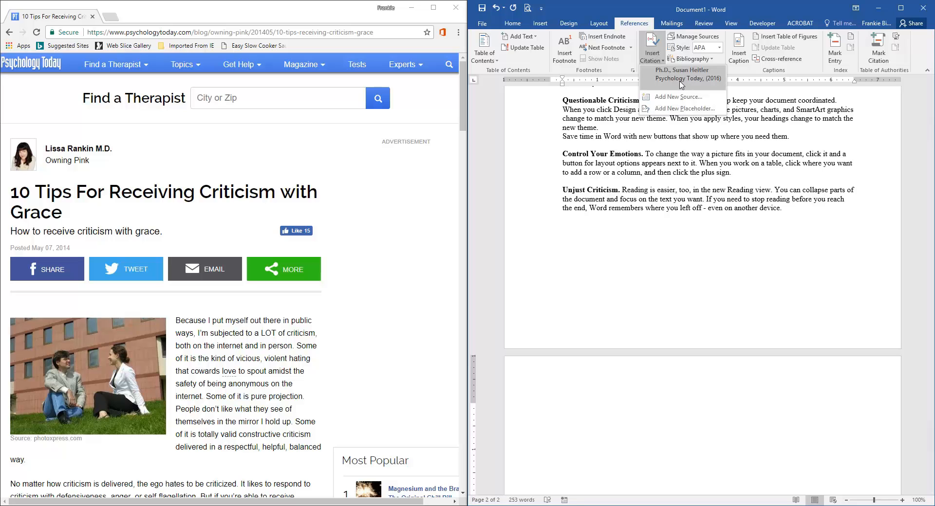
click(678, 97)
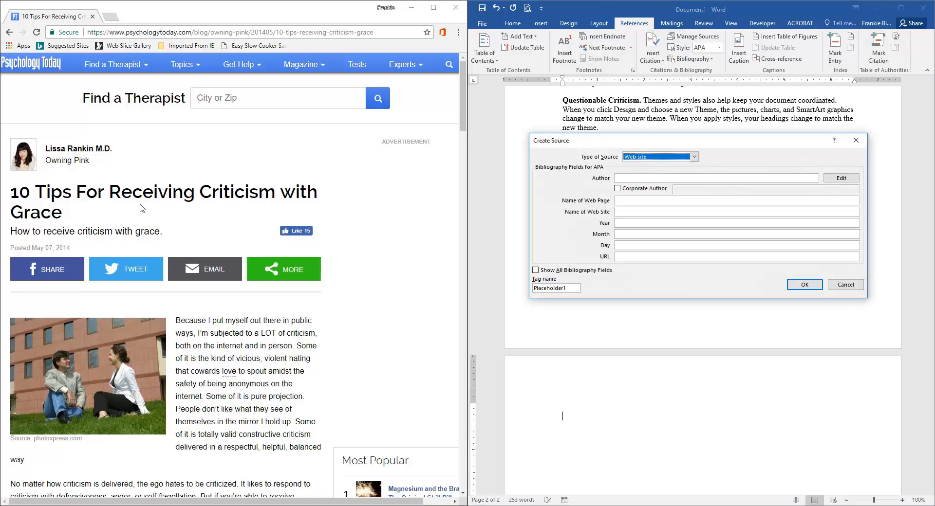
Step: Copy the article author's name from the web page and paste it into the new source's Author field
double_click(55, 149)
drag(90, 148, 118, 154)
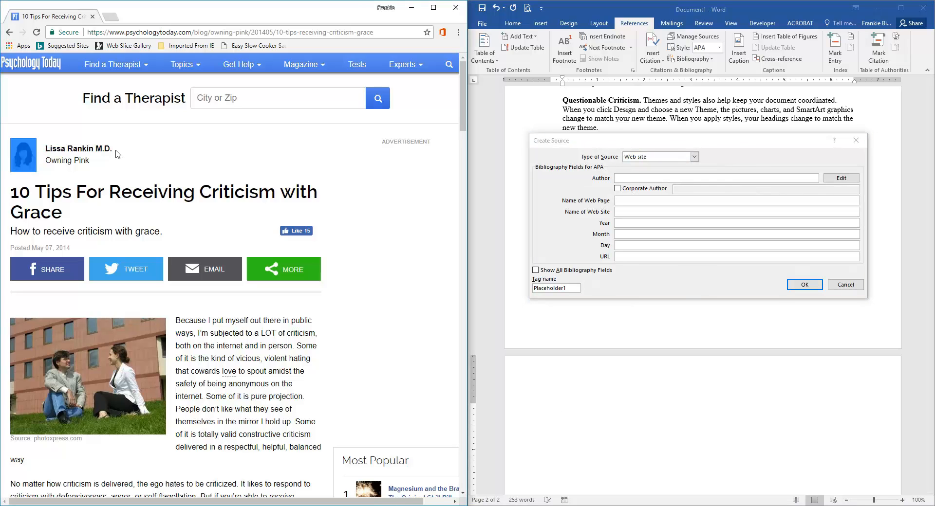
right_click(98, 151)
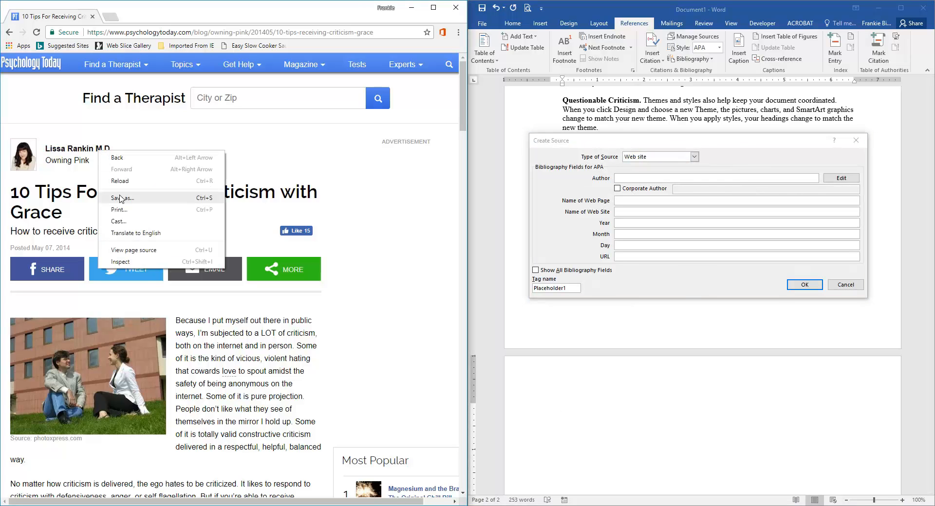
click(120, 149)
mouse_move(121, 149)
mouse_down()
mouse_move(73, 149)
mouse_move(113, 148)
mouse_up()
click(48, 149)
click(56, 143)
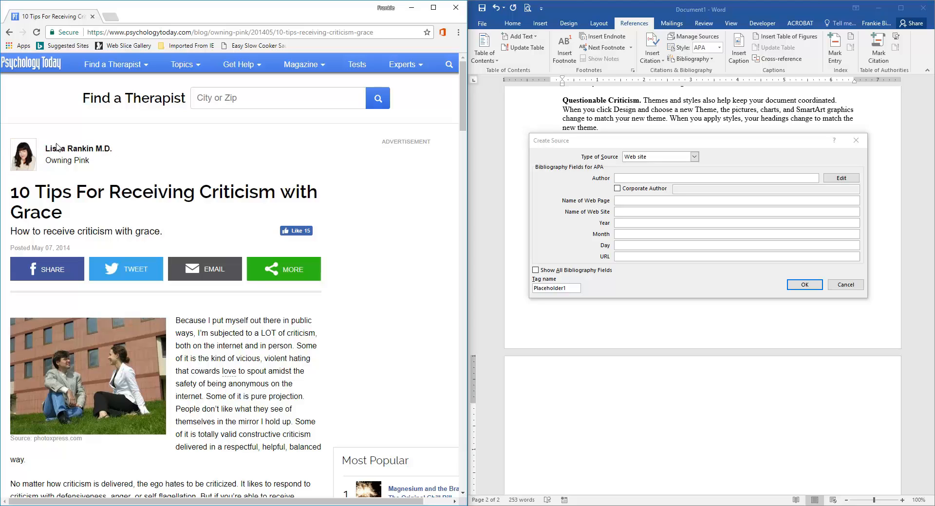
drag(46, 148, 111, 148)
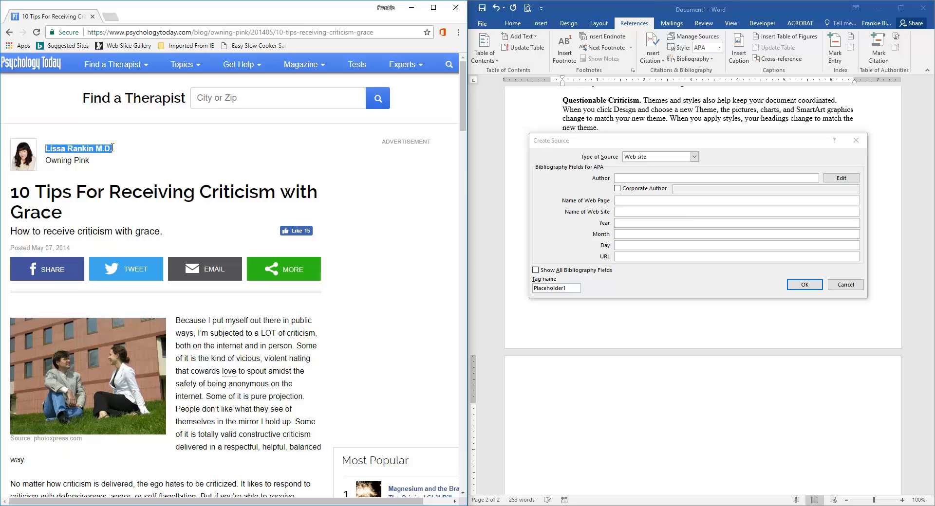
right_click(102, 150)
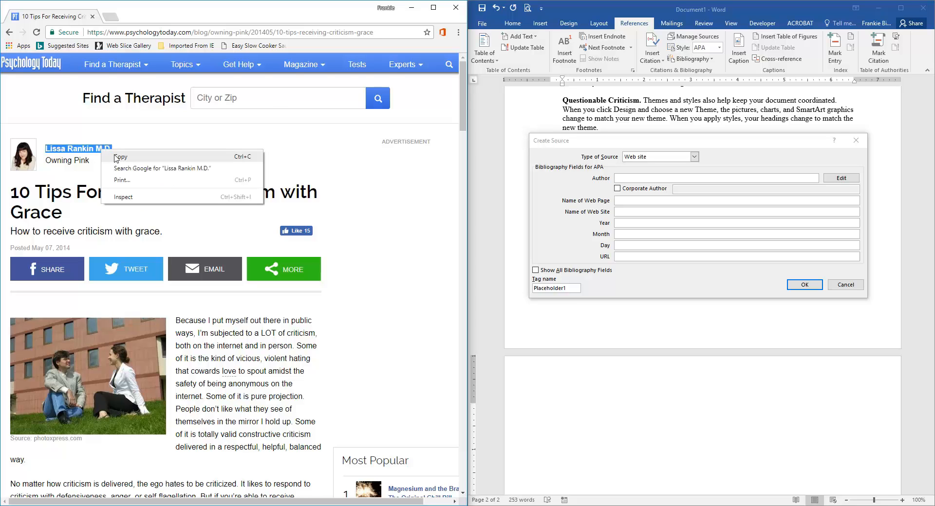
click(123, 155)
click(623, 179)
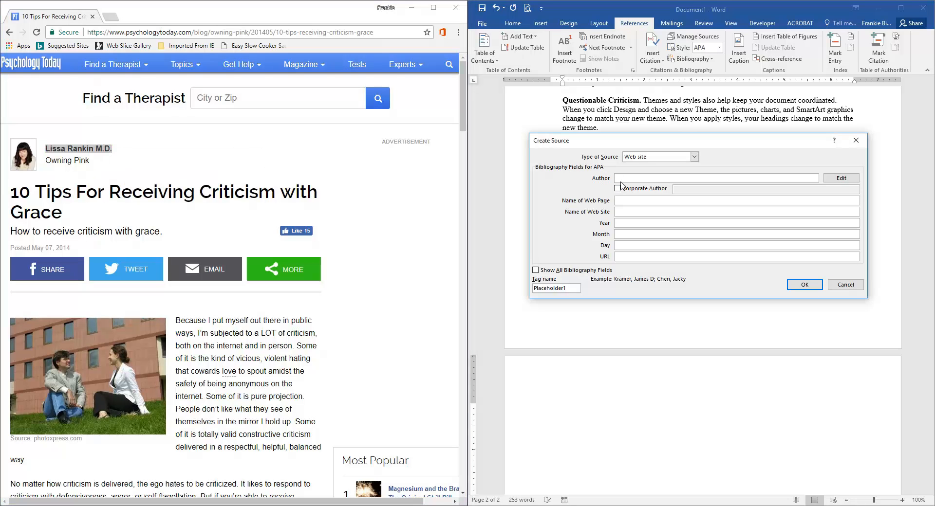
key(ctrl+v)
right_click(635, 177)
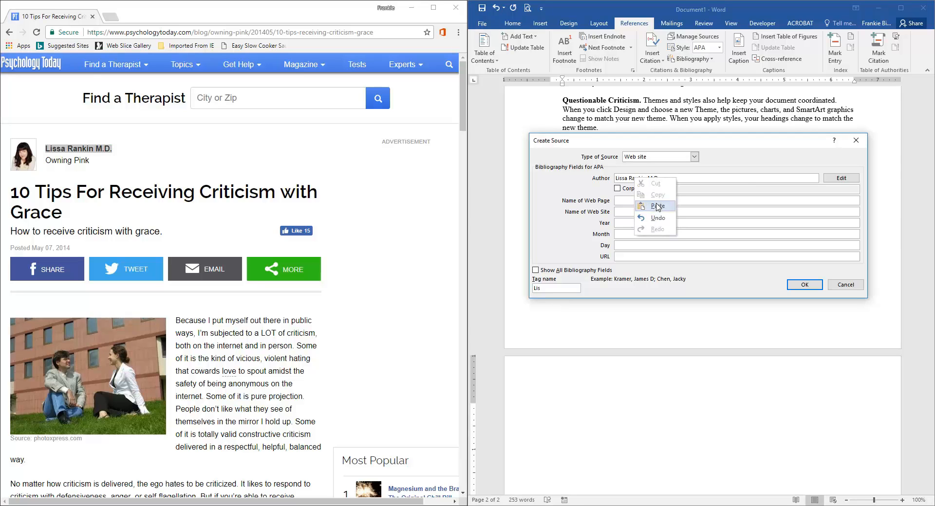
click(707, 182)
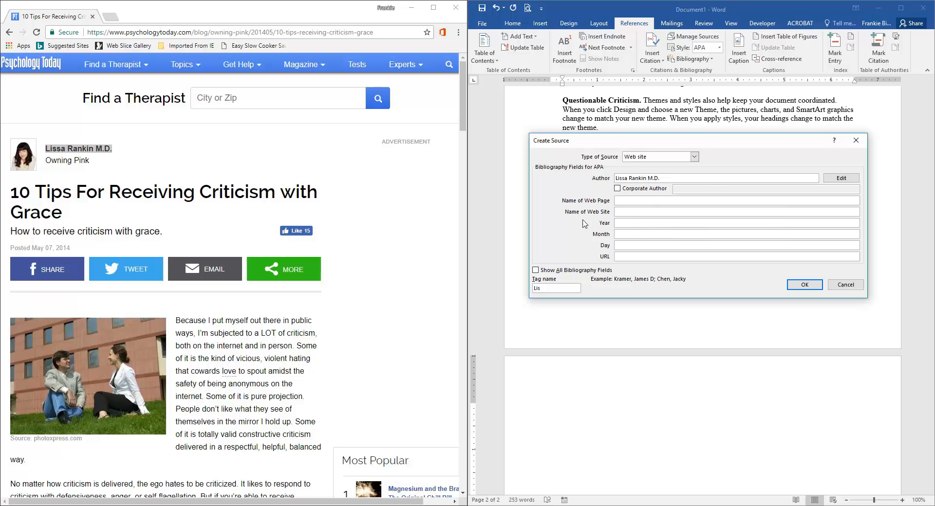
Step: Copy "Psychology Today" from the page footer and paste it as both the Name of Web Page and Name of Web Site
click(622, 202)
scroll(189, 215, down, 15)
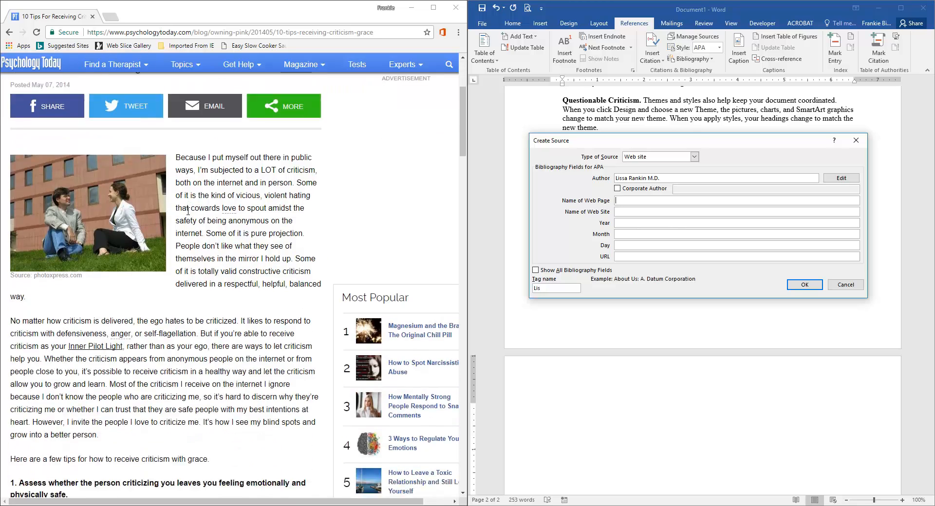
scroll(189, 214, down, 20)
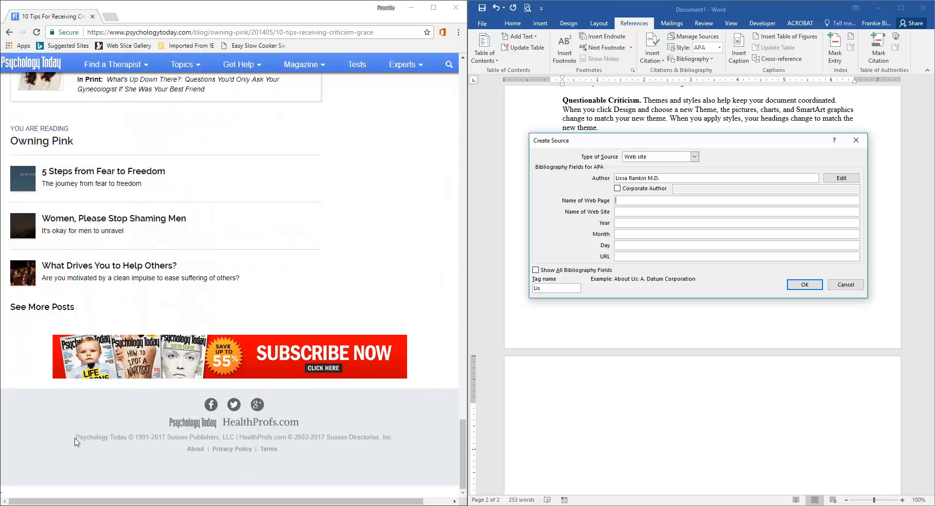
drag(78, 437, 126, 436)
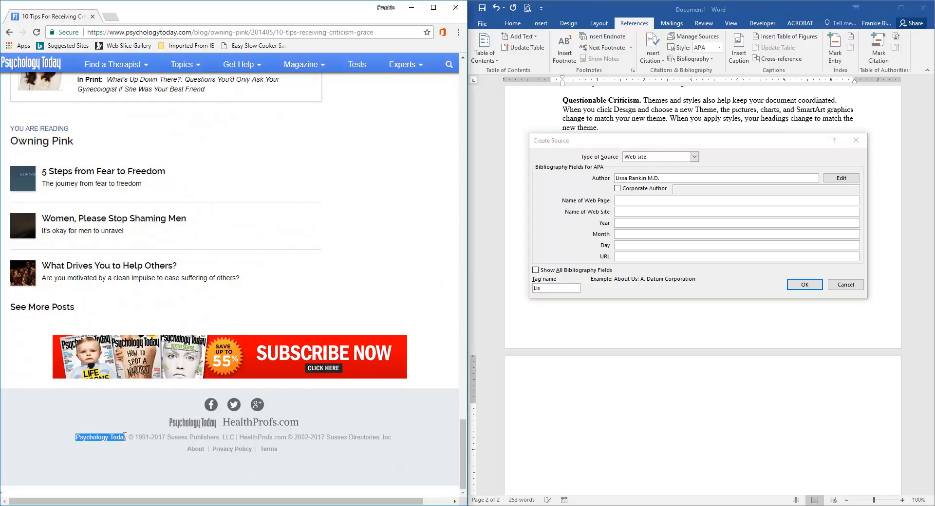
right_click(113, 437)
click(140, 444)
click(622, 204)
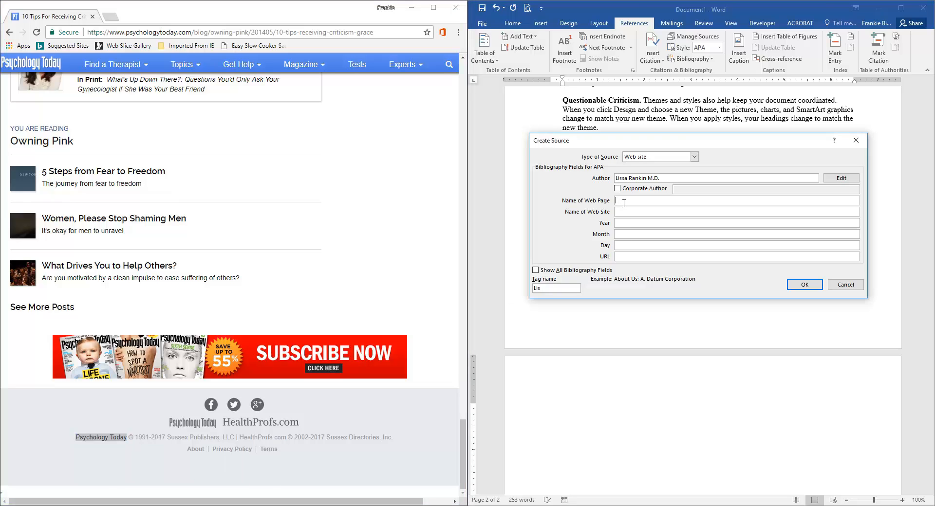
key(ctrl+v)
click(622, 213)
key(ctrl+v)
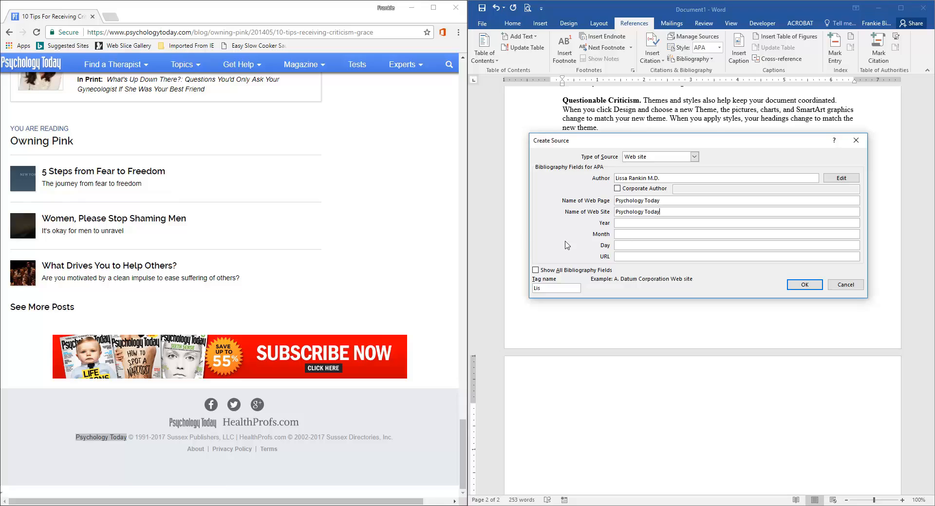
Step: Enter the publication date as year 2014, month 07 and day 07
scroll(330, 215, up, 15)
scroll(330, 216, up, 20)
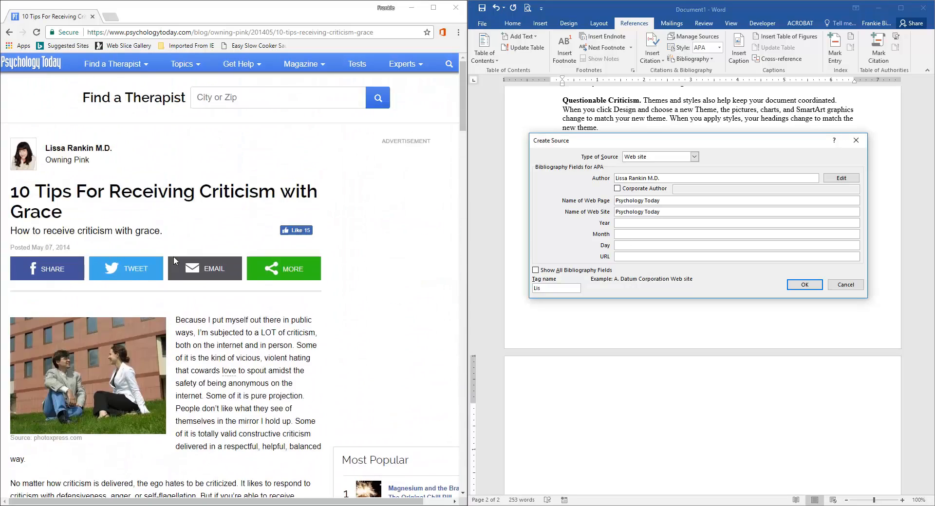
click(621, 222)
text(2014)
click(633, 233)
text(07)
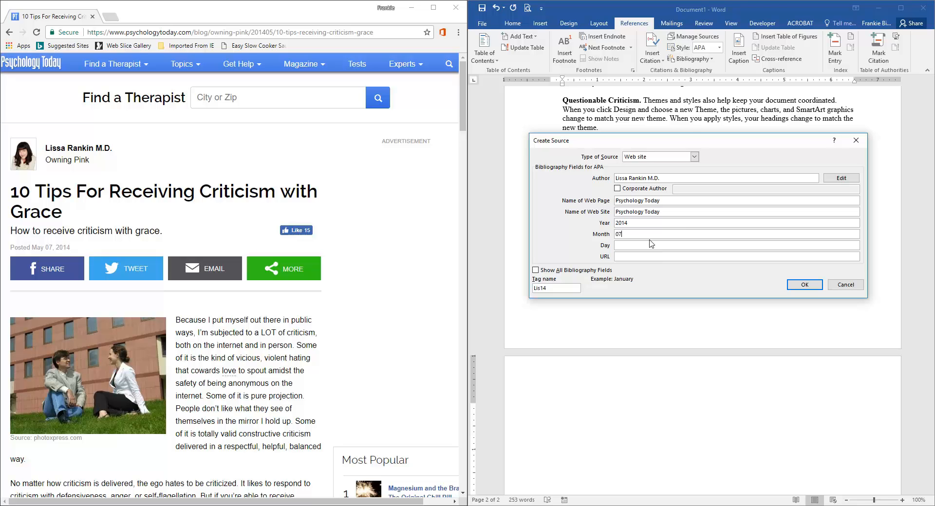
click(628, 244)
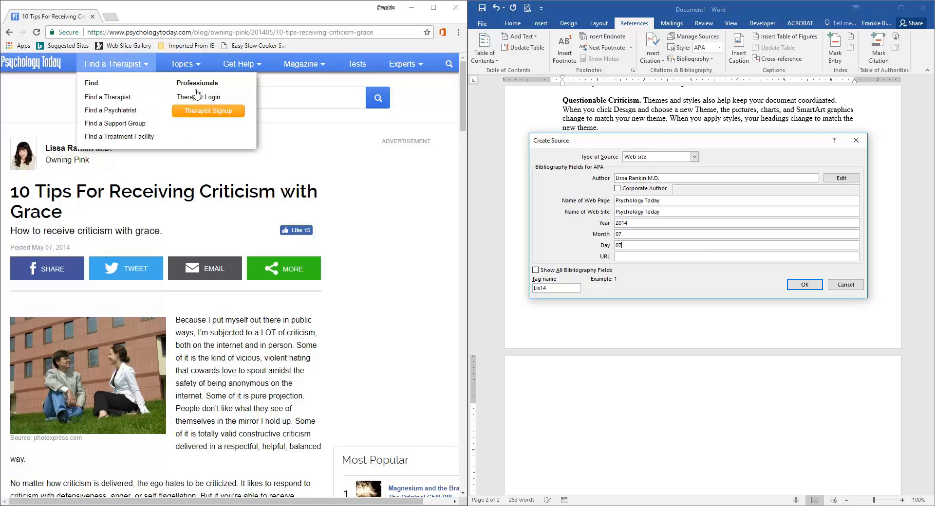
Step: Copy the article's address into the URL field and save the source to insert its citation
click(128, 33)
right_click(128, 34)
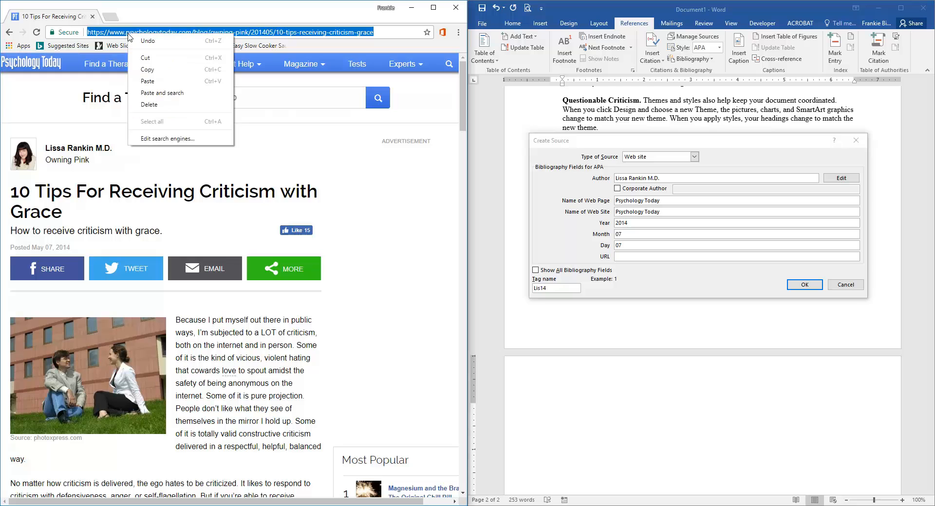
click(144, 72)
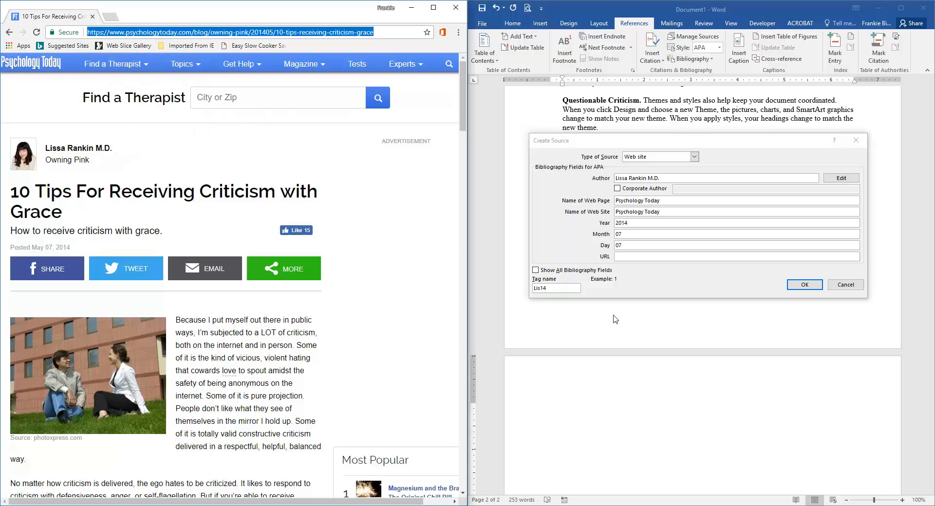
click(619, 257)
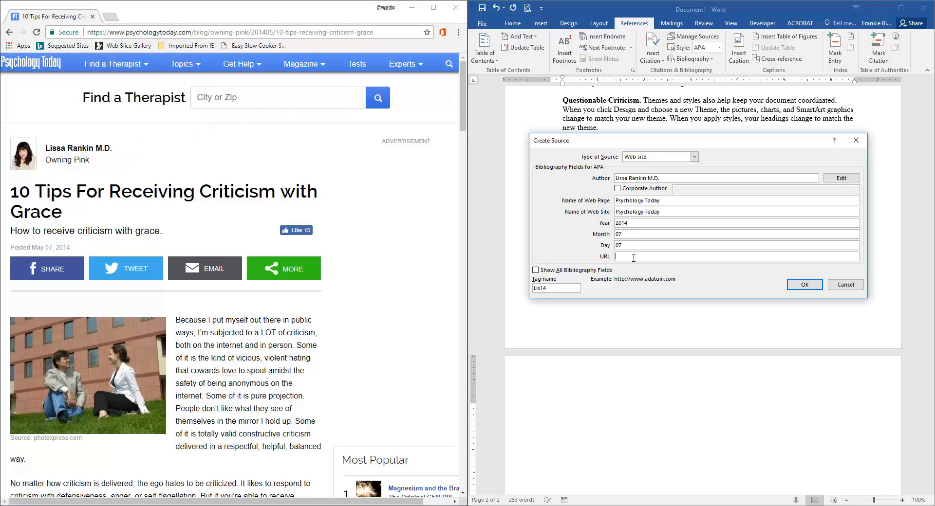
key(ctrl+v)
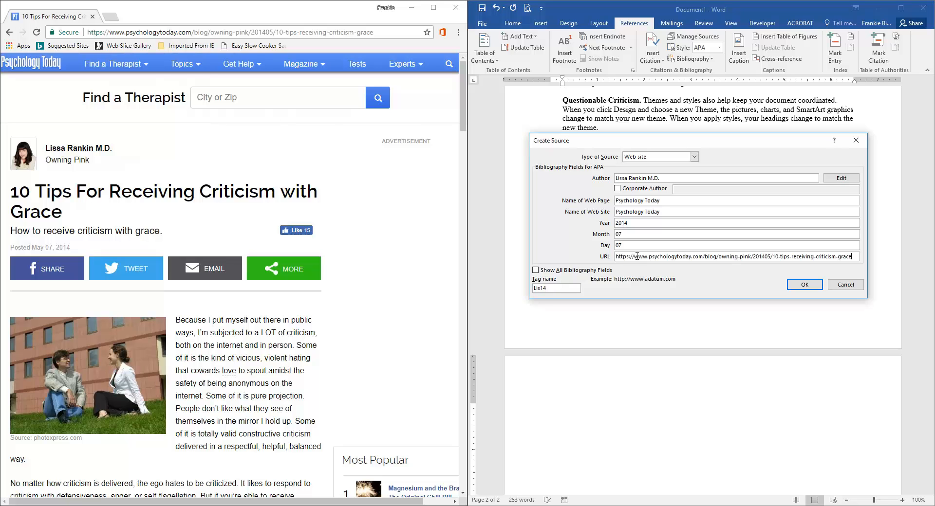
click(804, 284)
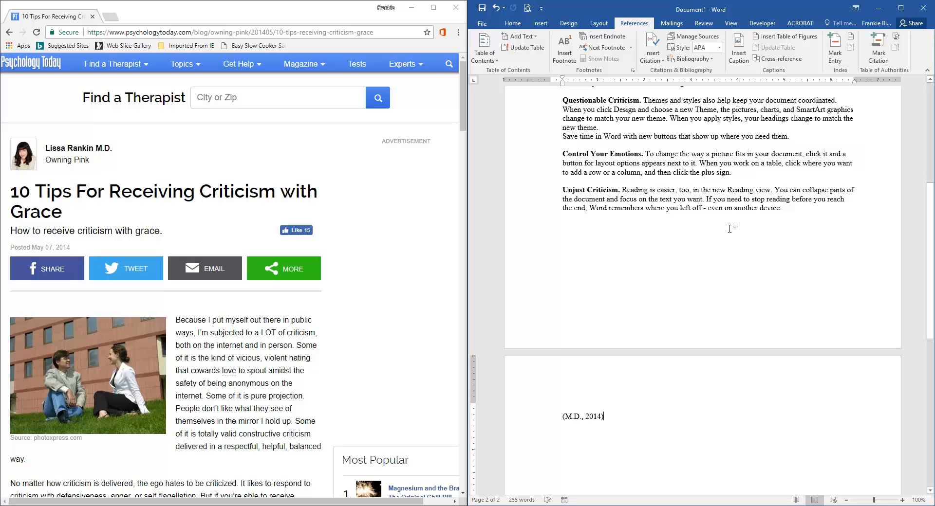
Step: Start adding another new source and open the article "20 Signs You Are Too Self-Critical" from the search results
click(664, 60)
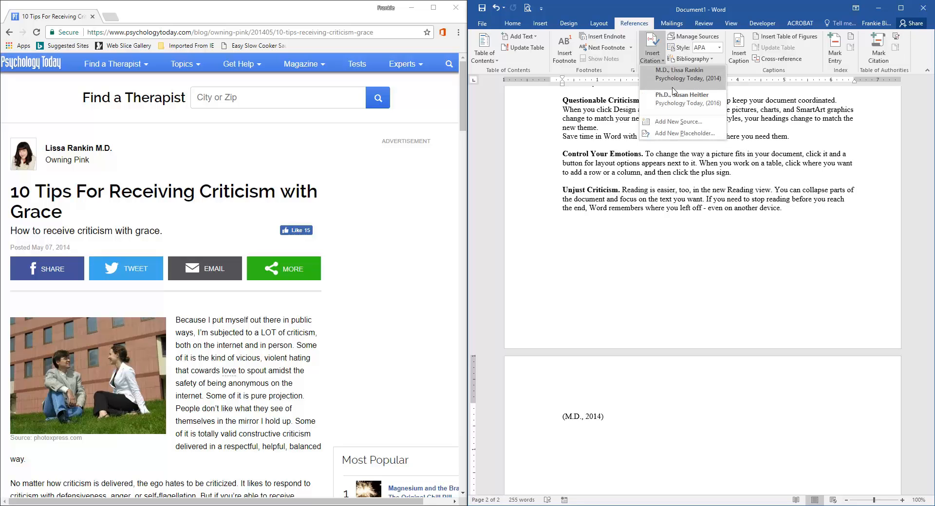
click(672, 126)
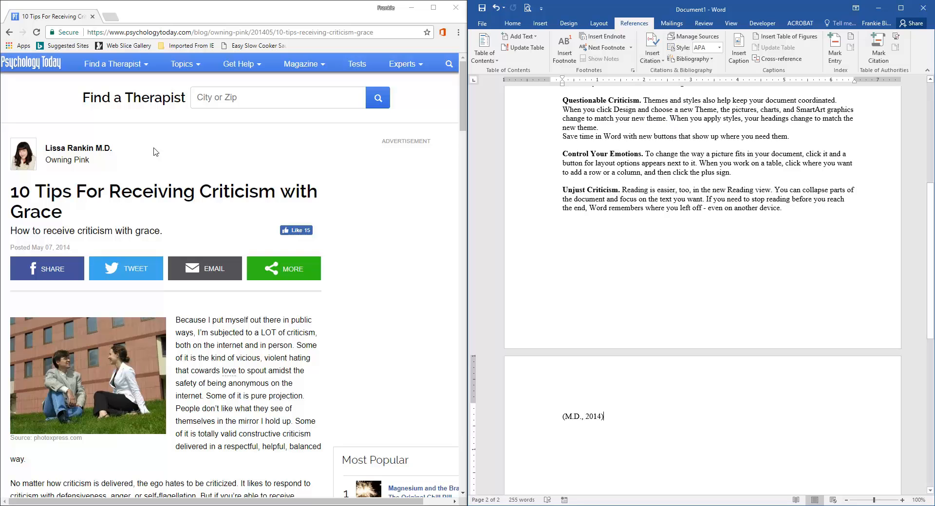
click(9, 32)
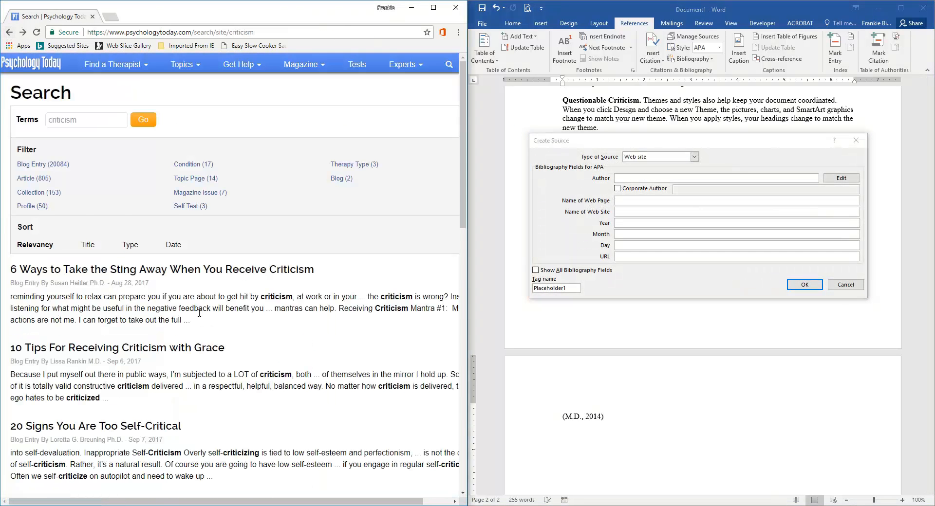
scroll(103, 214, down, 5)
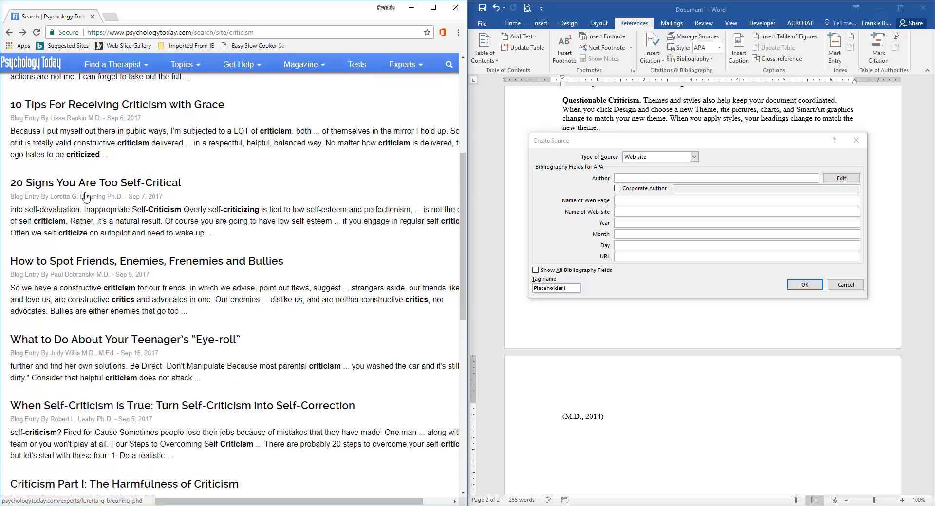
click(136, 188)
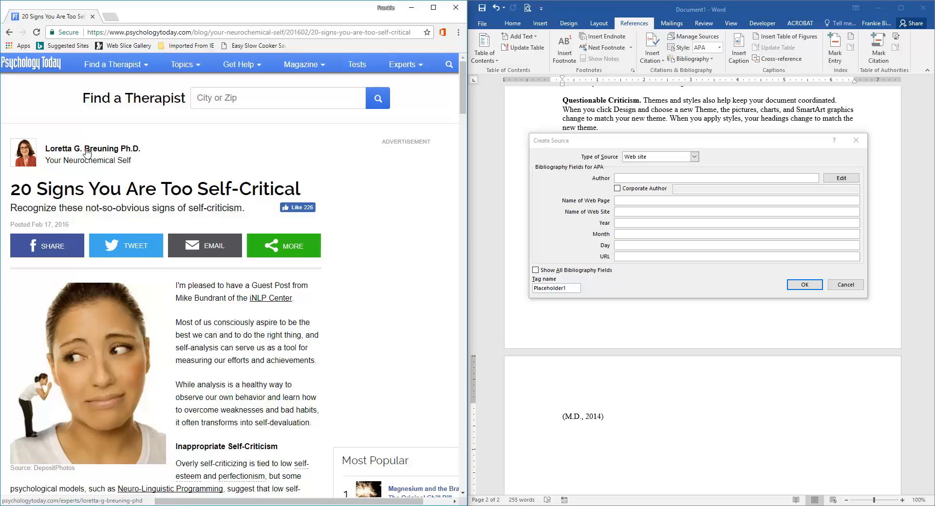
Step: Open the article author's profile and copy the author's name into the Author field
click(64, 152)
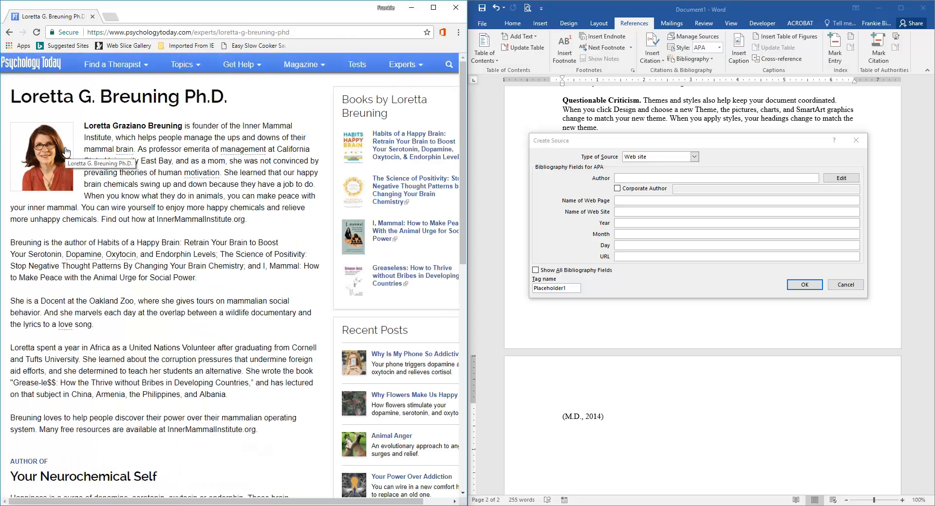
drag(11, 97, 237, 108)
right_click(182, 98)
click(195, 104)
click(628, 179)
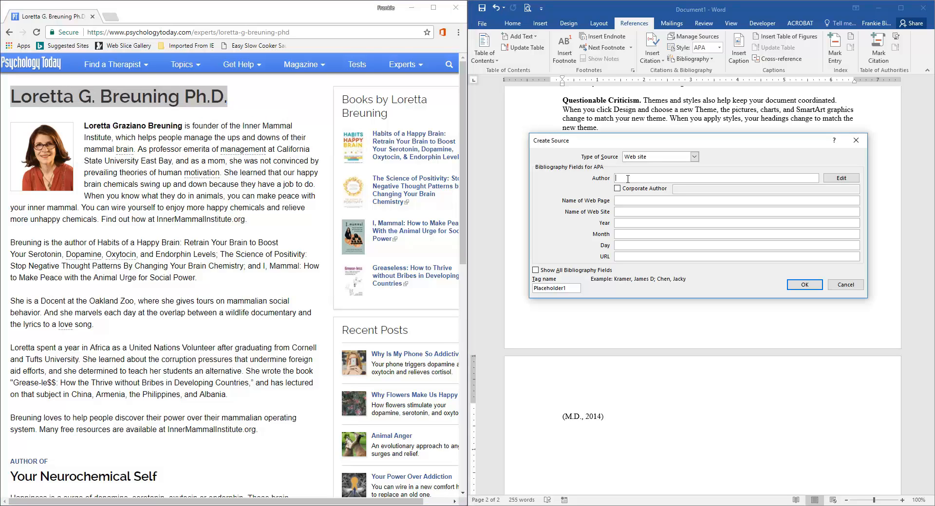
key(ctrl+v)
Step: Copy "Psychology Today" from the footer into the Name of Web Page and Name of Web Site fields
scroll(210, 197, down, 15)
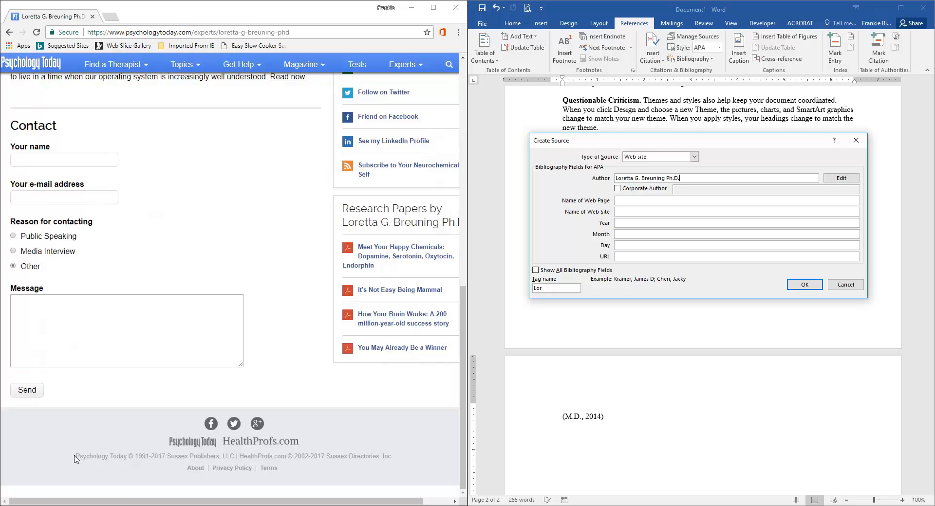
drag(77, 456, 127, 459)
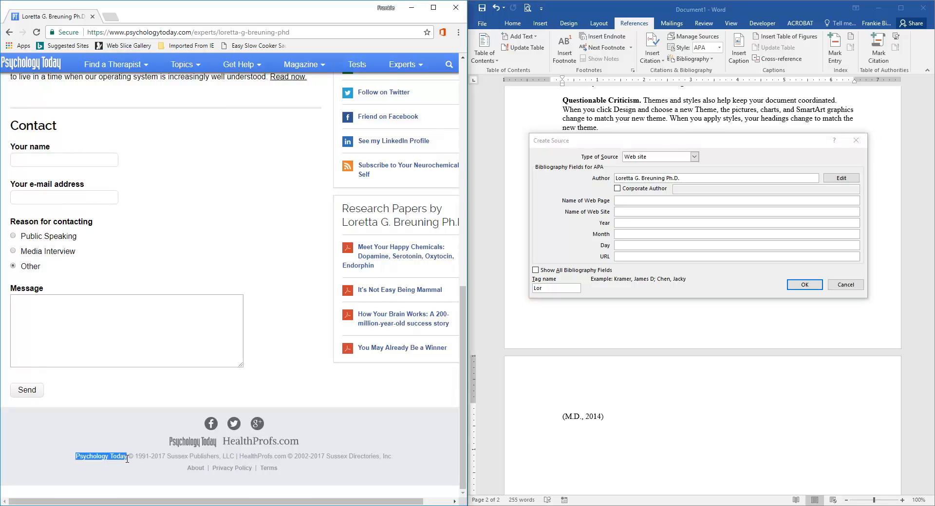
right_click(117, 457)
click(131, 410)
click(620, 201)
key(ctrl+v)
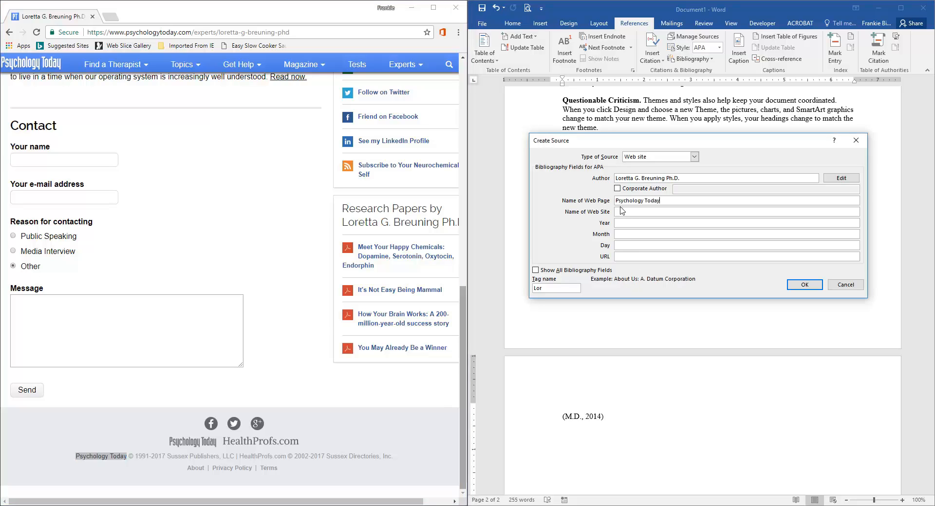
click(628, 213)
key(ctrl+v)
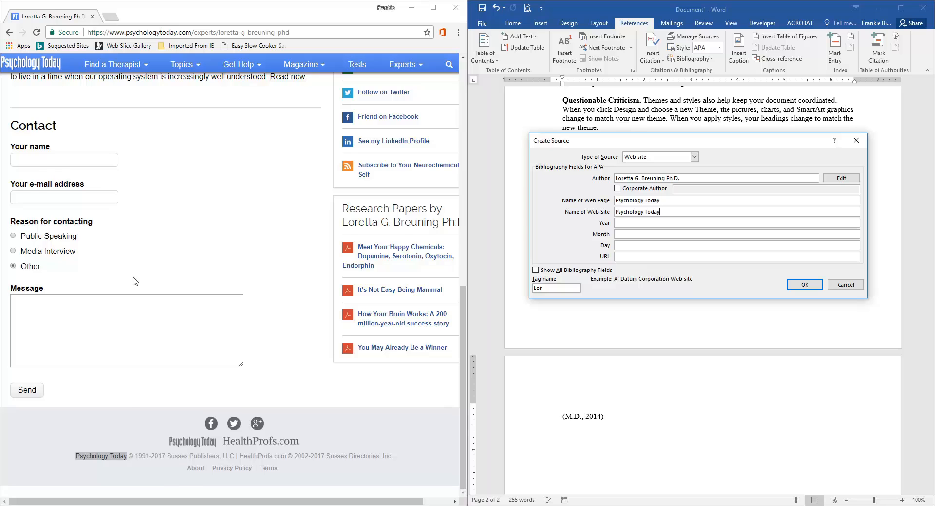
Step: Return to the article page and set the source's year to 2016
scroll(142, 282, up, 8)
scroll(151, 288, up, 2)
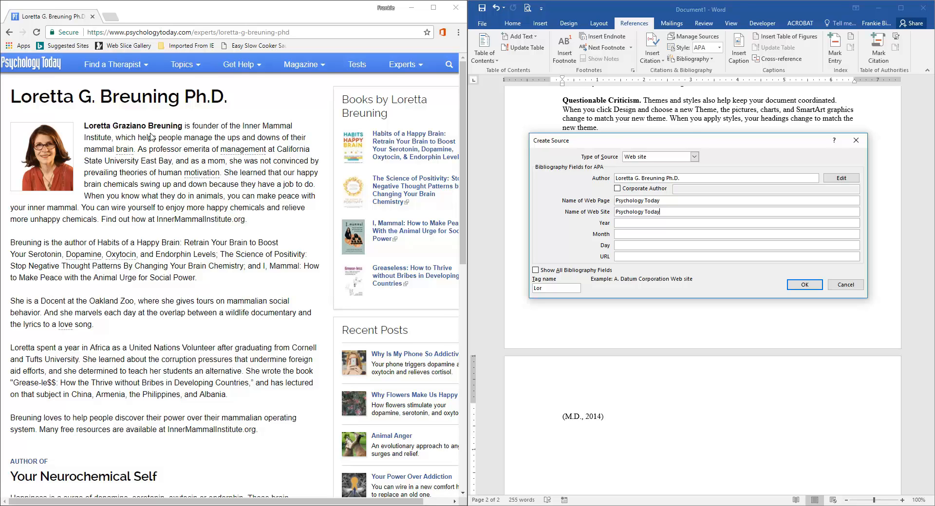
click(8, 33)
click(8, 33)
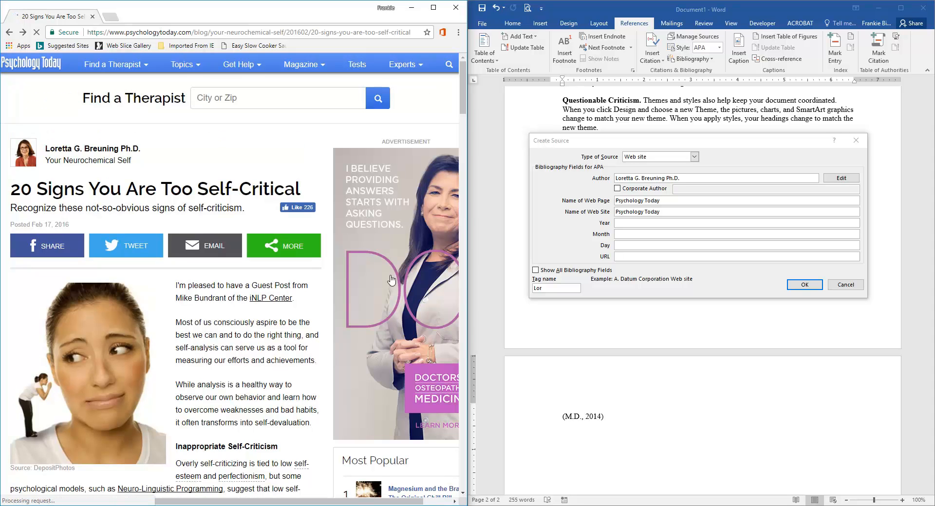
click(619, 223)
text(2016)
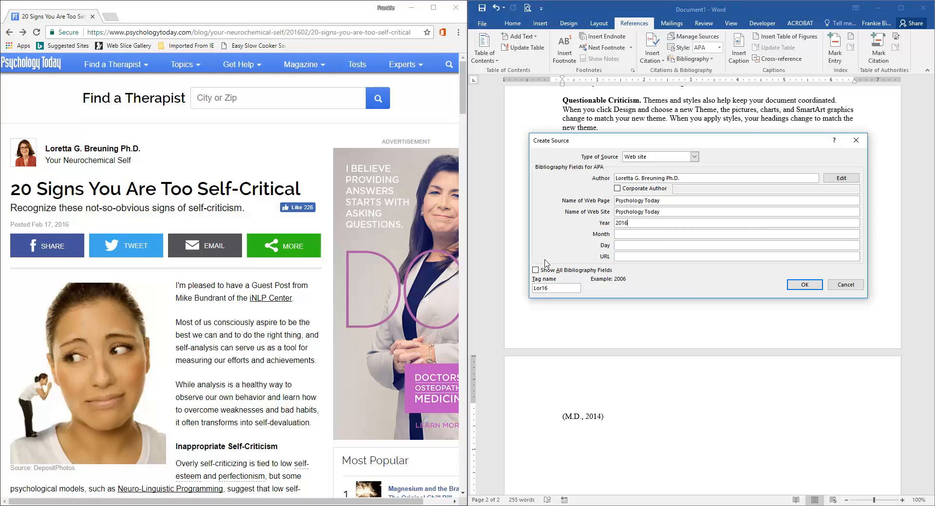
Step: Set the new source's month to 02 and day to 17
click(618, 233)
click(628, 246)
Step: Copy the article's web address from the browser into the source's URL field and save the source
click(131, 35)
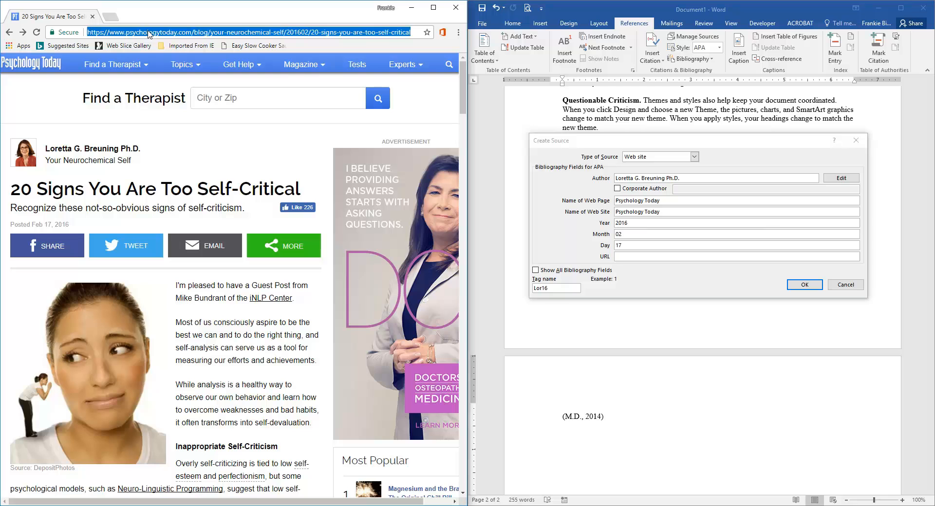
right_click(190, 34)
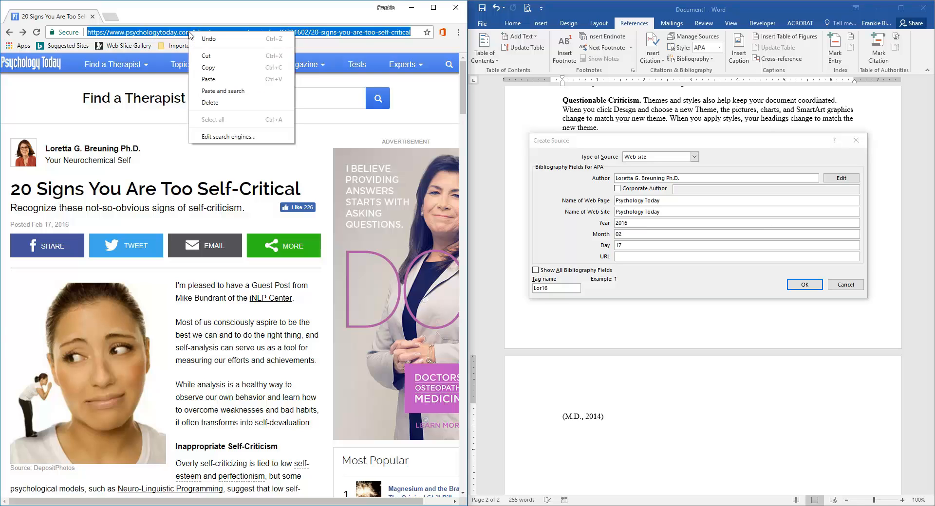
click(208, 67)
click(623, 257)
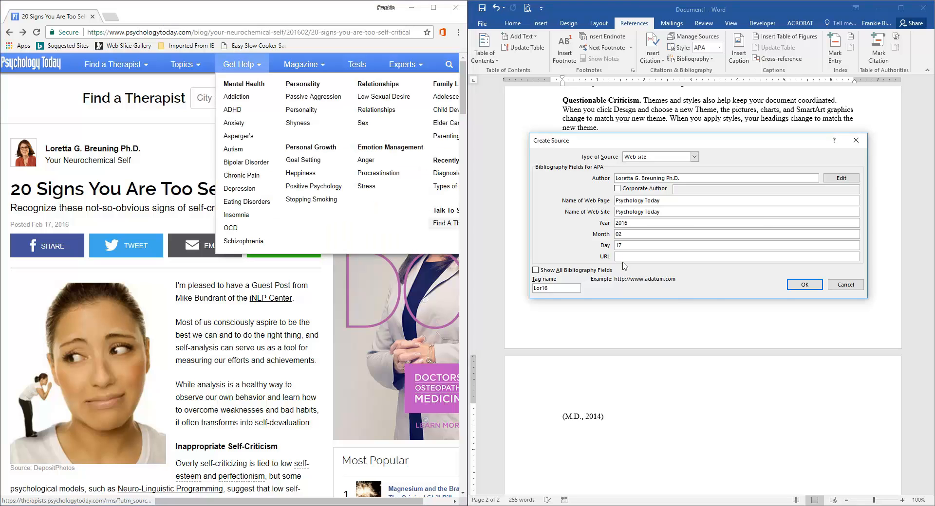
key(ctrl+v)
click(804, 284)
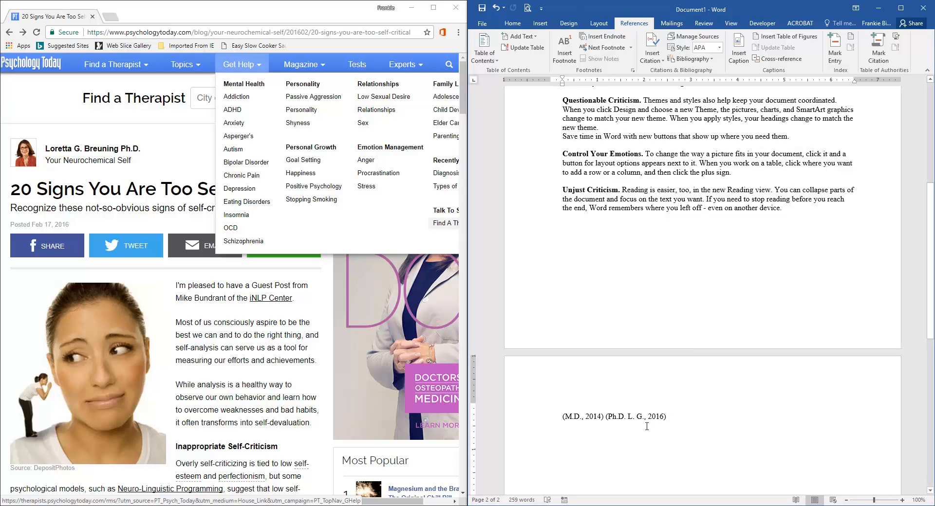
Step: Delete the line of citations at the end of the document's last page
drag(681, 415, 533, 414)
key(Delete)
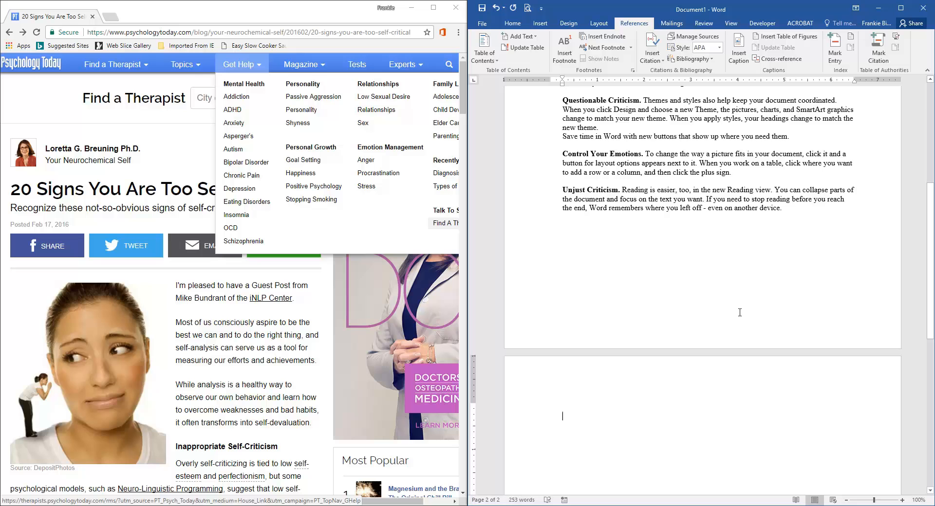
Step: Insert a Works Cited bibliography on the empty second page
scroll(741, 316, up, 5)
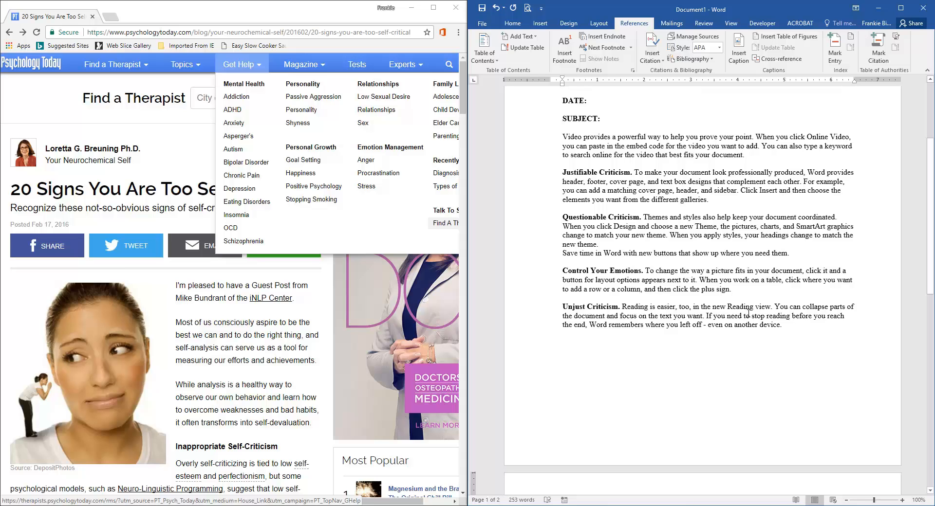
scroll(751, 313, down, 3)
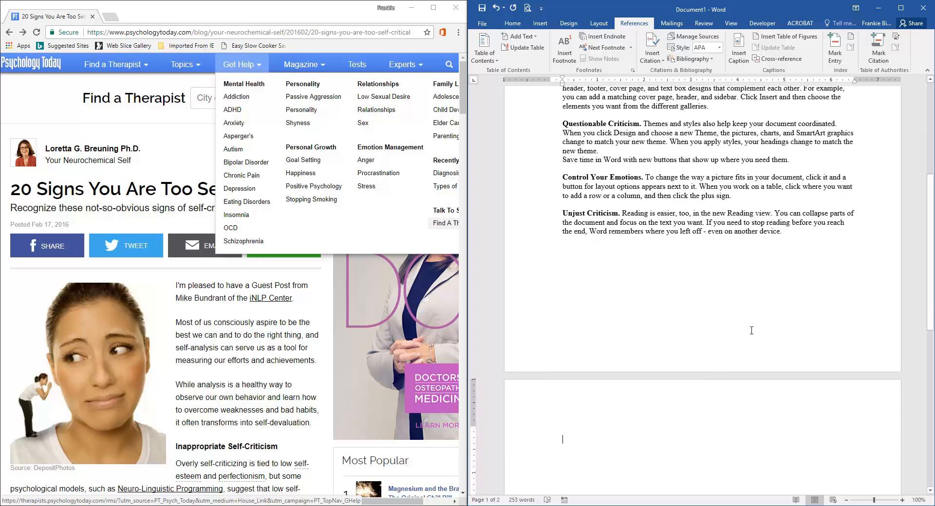
click(566, 415)
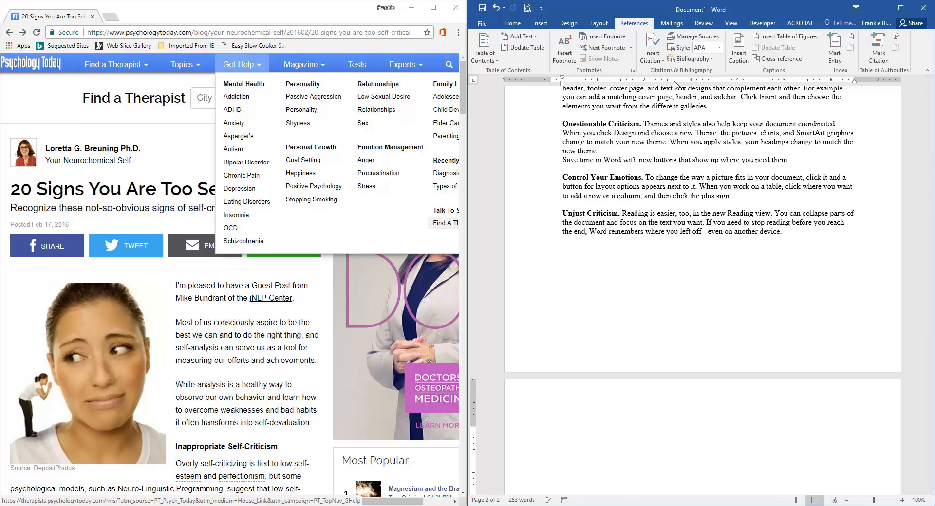
click(713, 59)
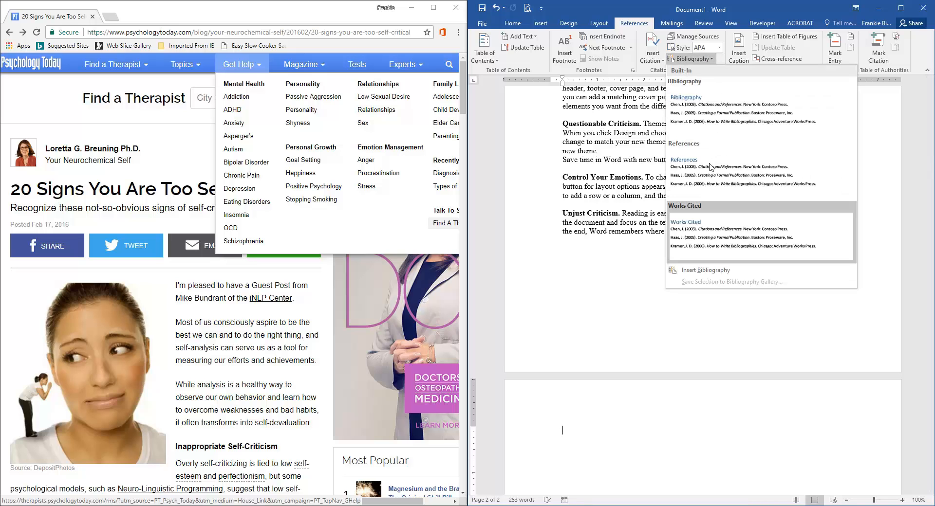
click(704, 236)
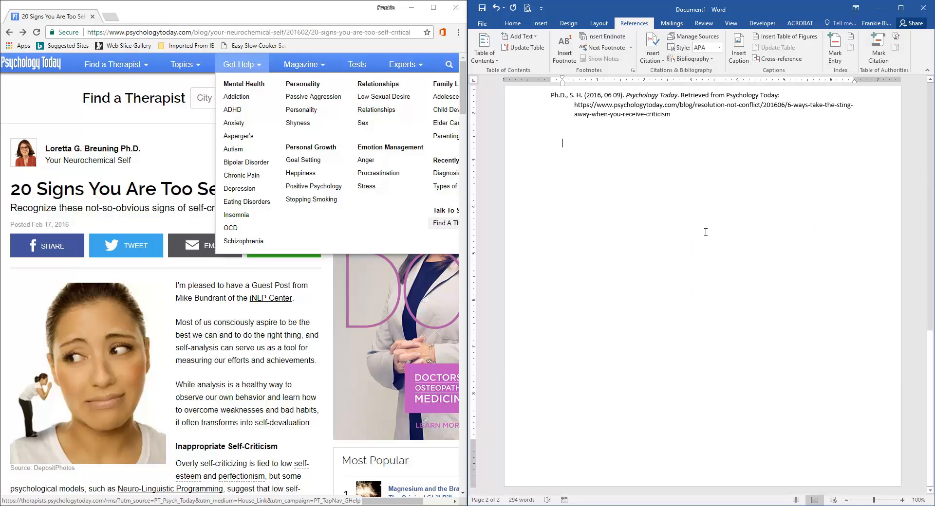
Step: Review the Works Cited list and return to the top of the memorandum
scroll(768, 284, up, 3)
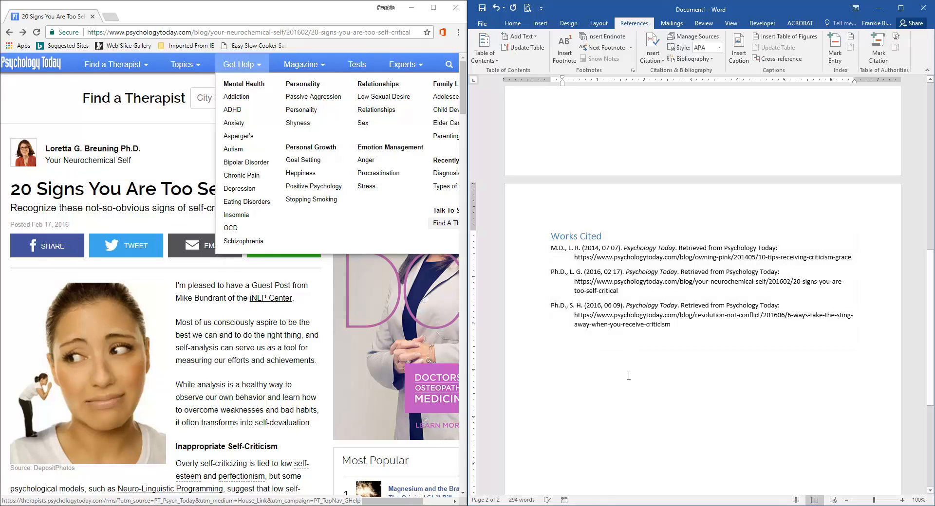
scroll(723, 338, up, 3)
click(722, 338)
scroll(723, 338, up, 1)
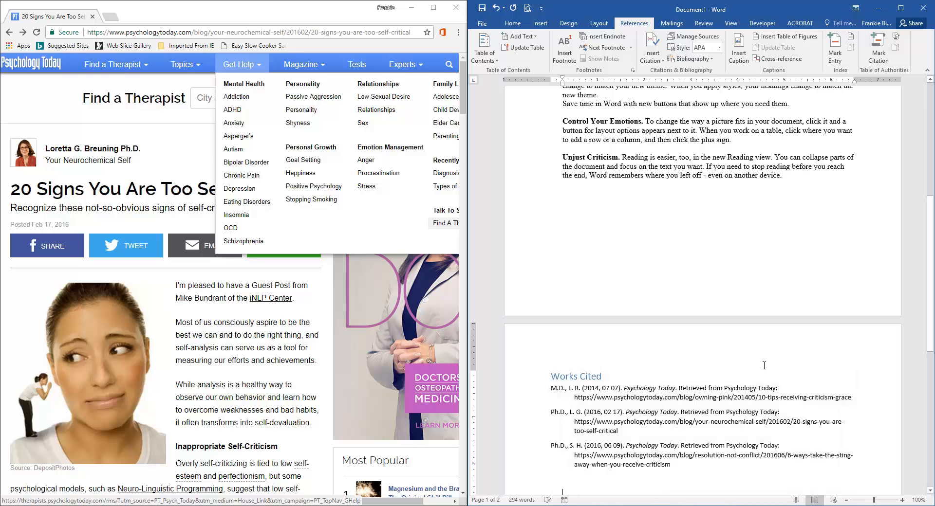
scroll(764, 371, up, 3)
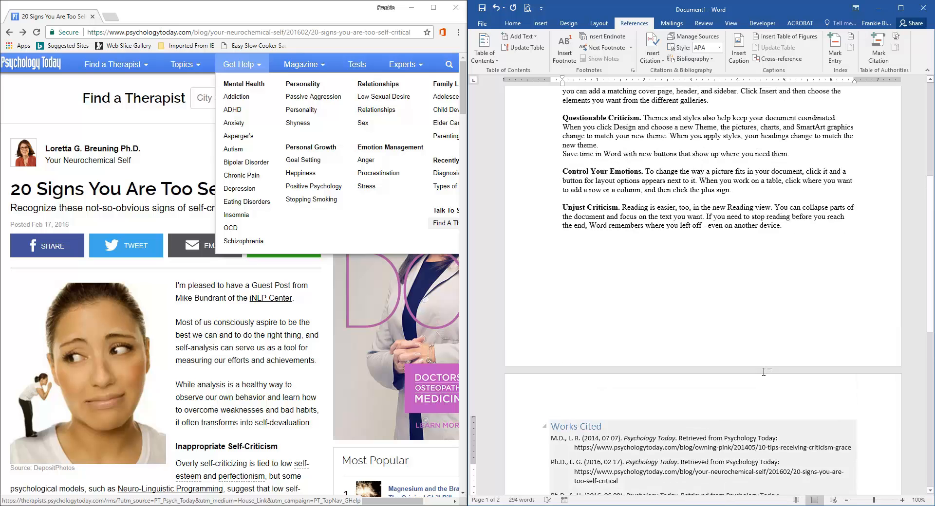
scroll(764, 371, down, 5)
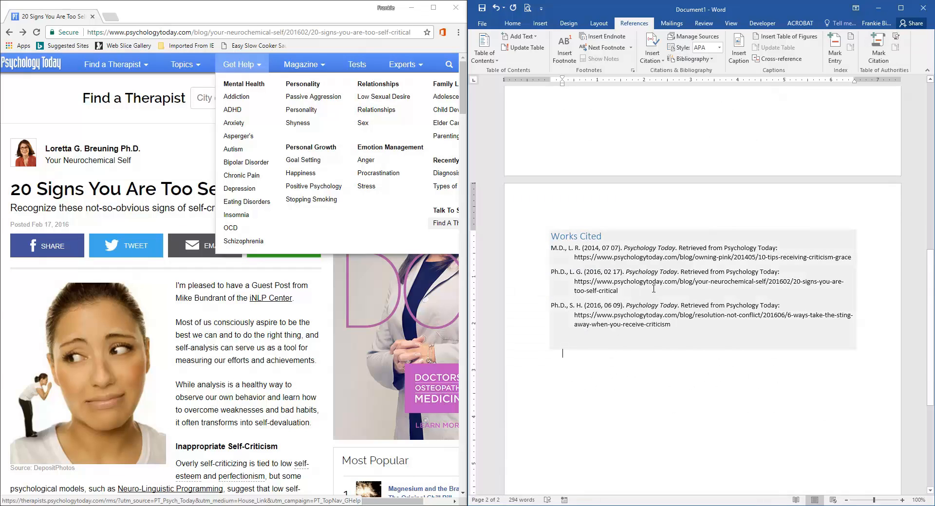
scroll(653, 291, up, 6)
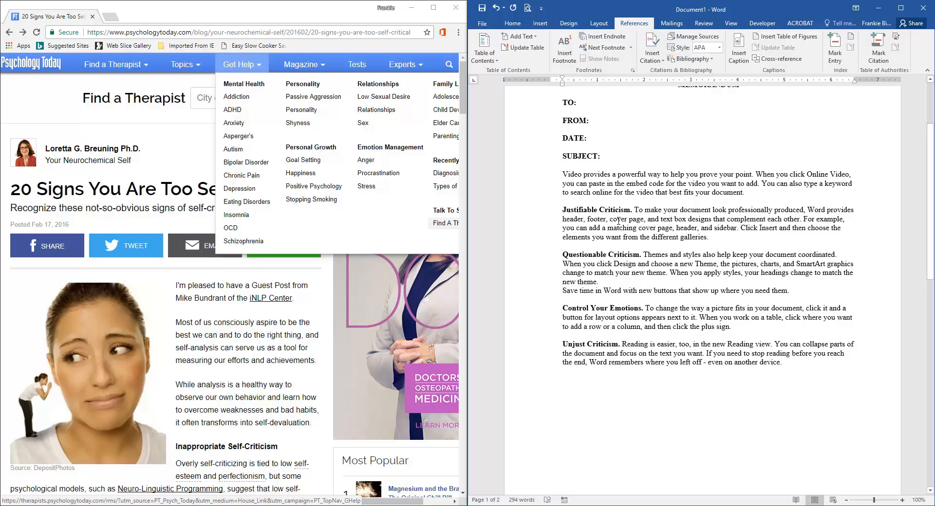
scroll(697, 273, up, 2)
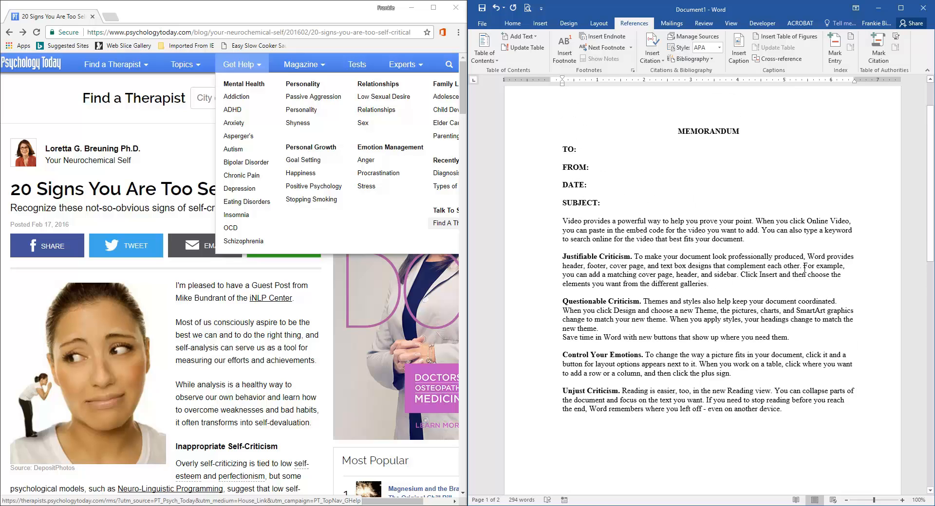
Step: Cite the 2014 Psychology Today source at the end of the Justifiable Criticism paragraph
click(653, 53)
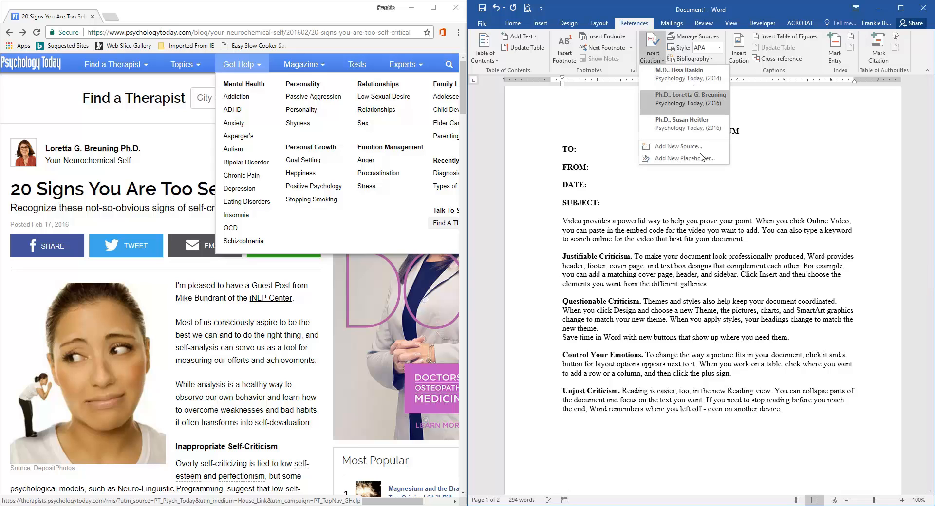
click(735, 288)
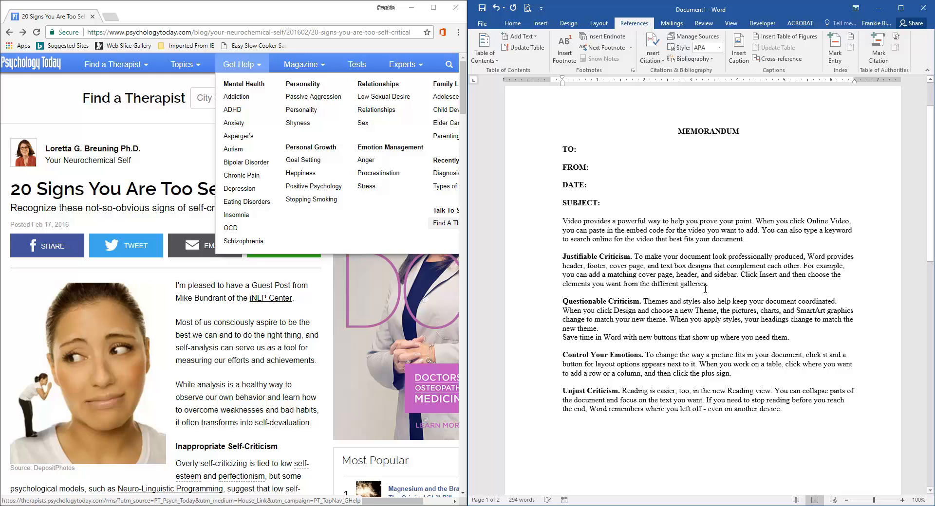
click(707, 285)
key(Delete)
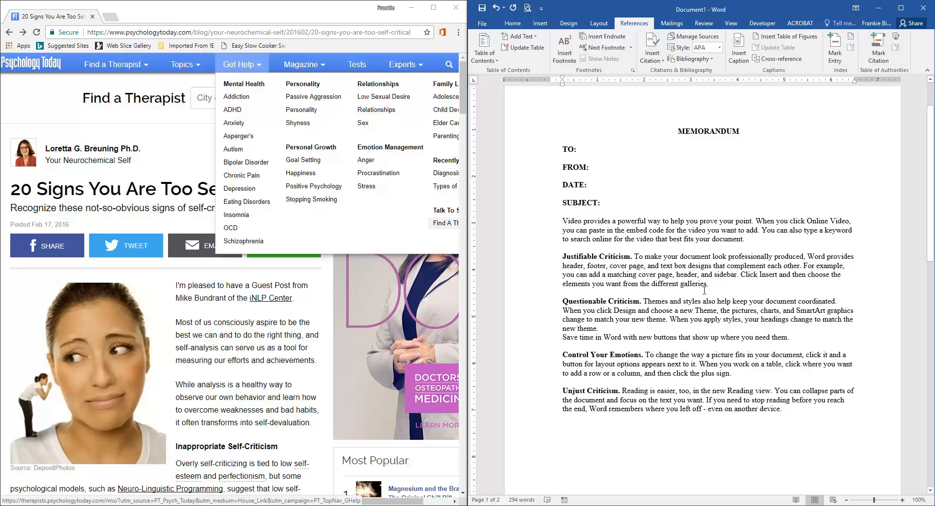
click(663, 63)
click(670, 76)
Step: Join the 'Save time in Word' line onto the end of the Questionable Criticism paragraph
scroll(734, 299, down, 10)
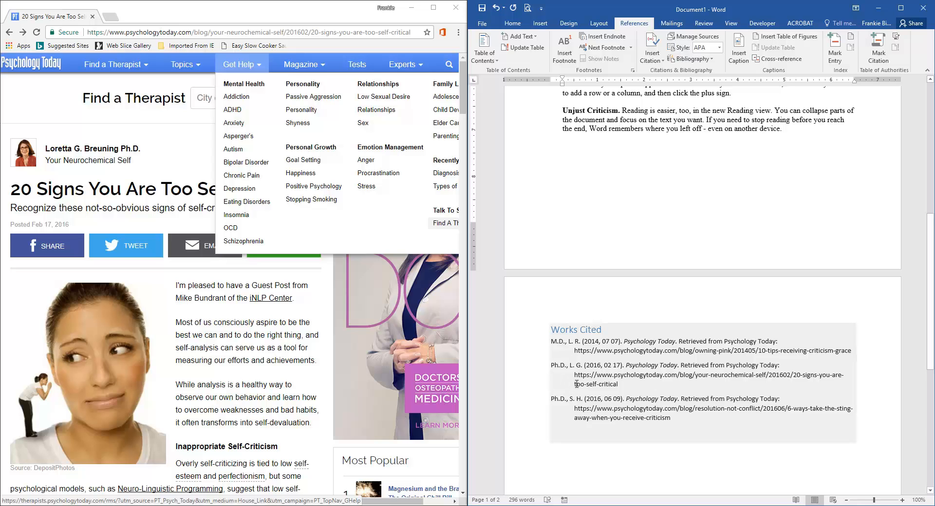
scroll(576, 384, up, 4)
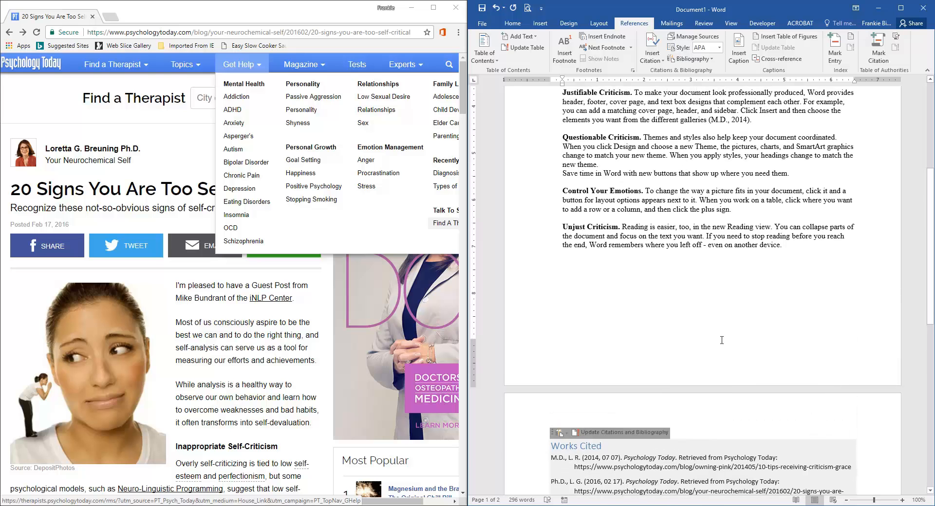
scroll(722, 340, up, 3)
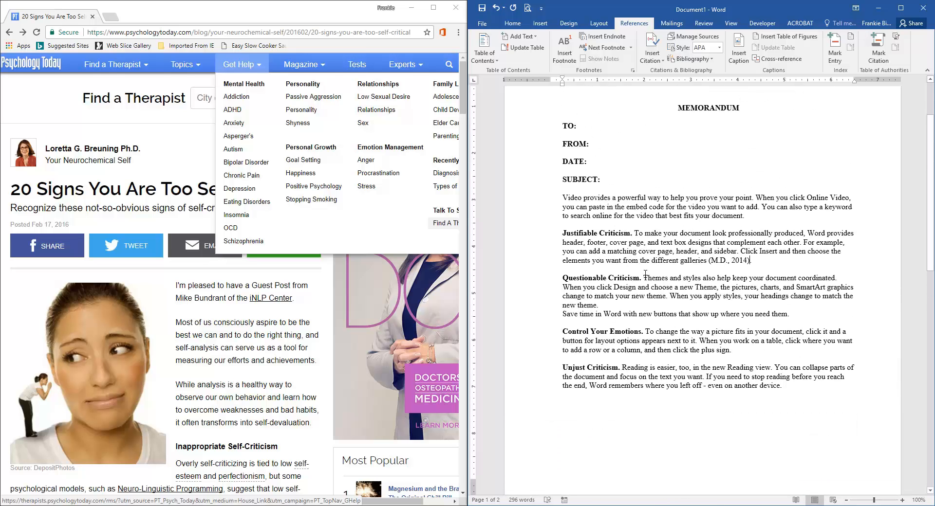
click(601, 305)
key(Delete)
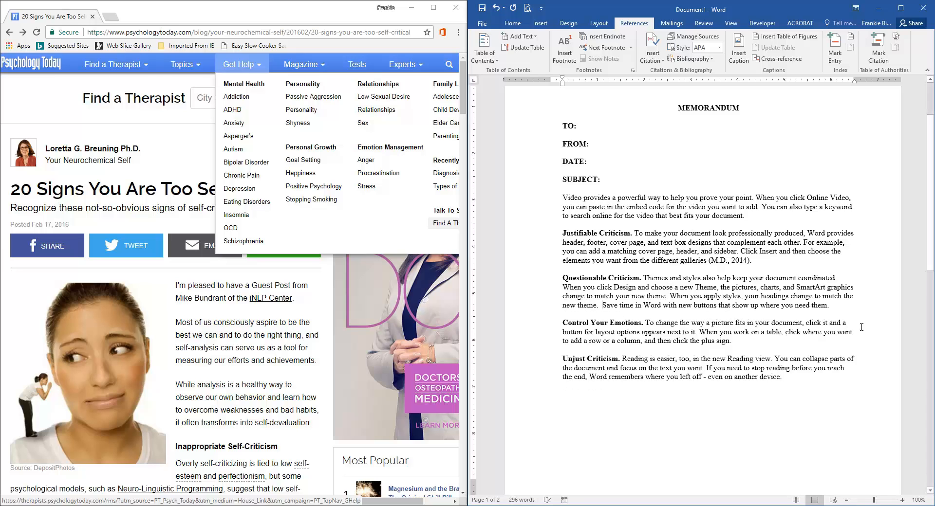
Step: Cite the '20 Signs You Are Too Self-Critical' source at the end of the Questionable Criticism paragraph
click(828, 306)
scroll(674, 195, up, 3)
click(655, 56)
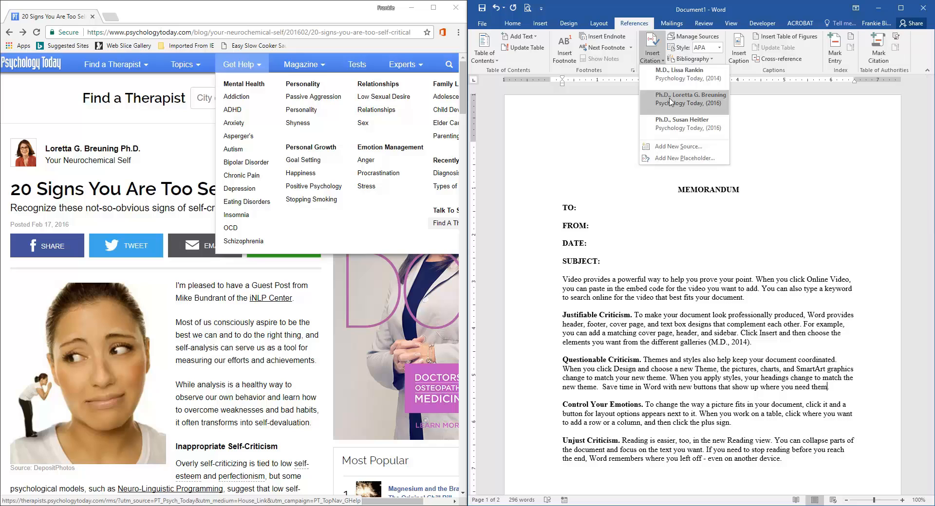
click(671, 102)
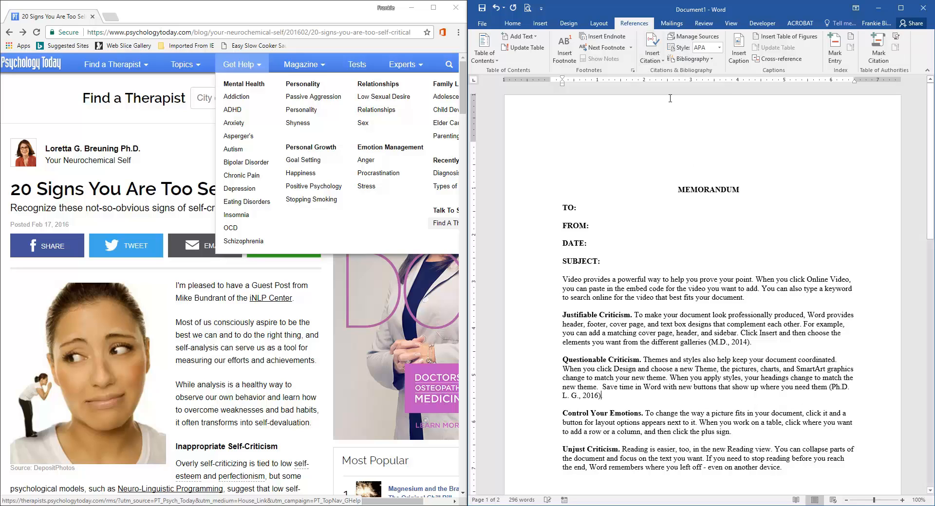
Step: Cite the 'take the sting away' criticism article source at the end of the Control Your Emotions paragraph
scroll(752, 359, down, 3)
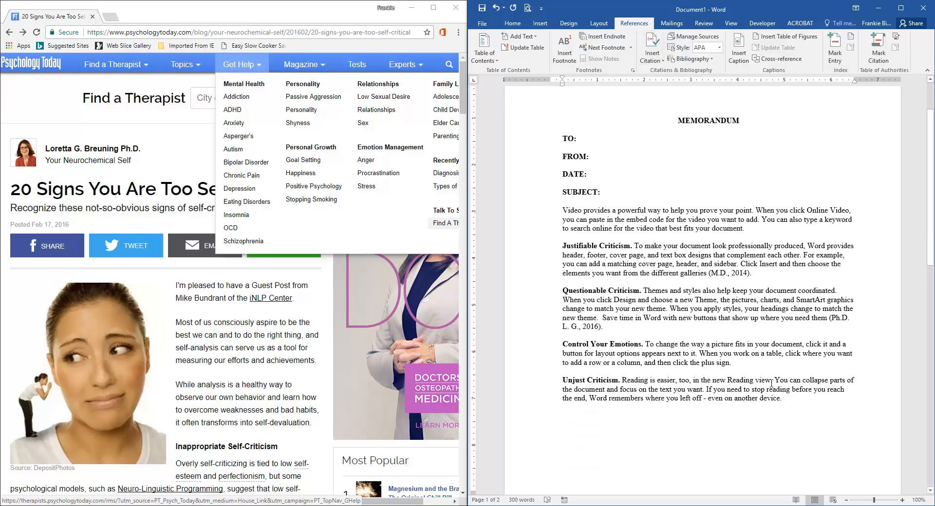
click(730, 363)
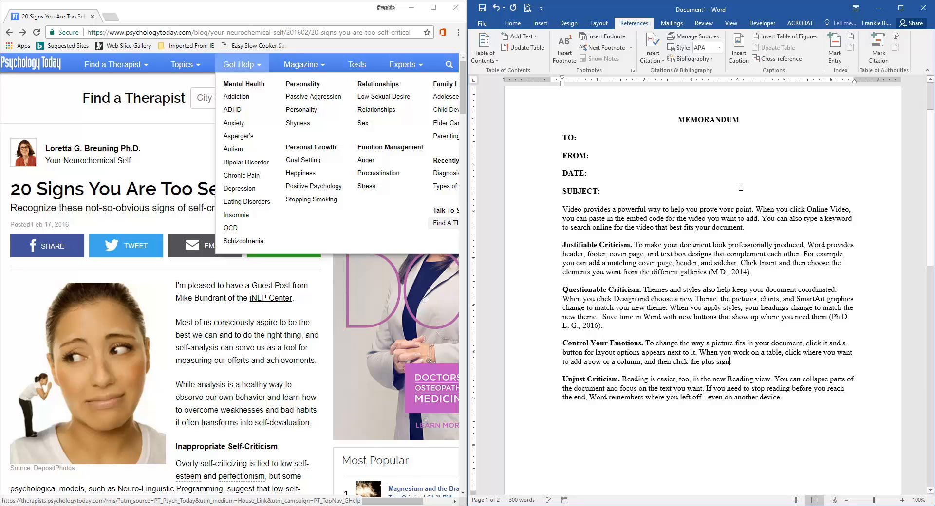
click(652, 55)
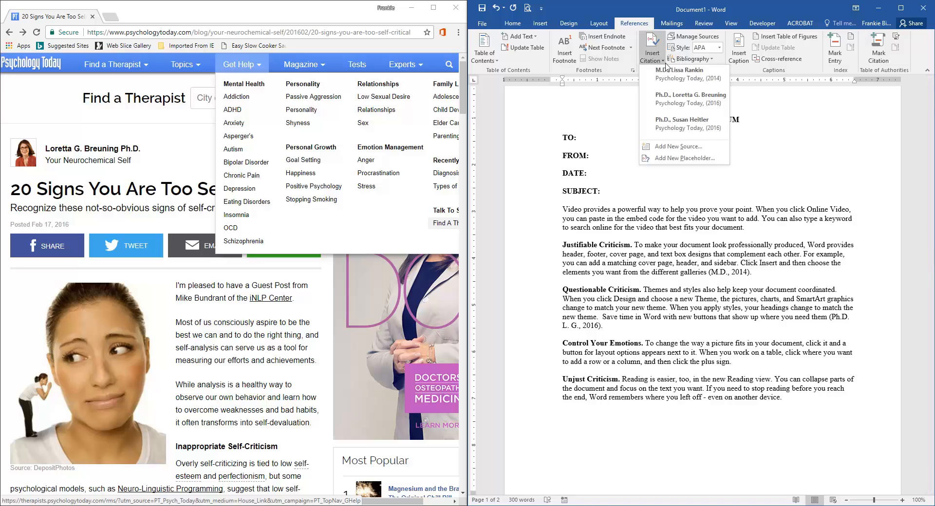
click(675, 127)
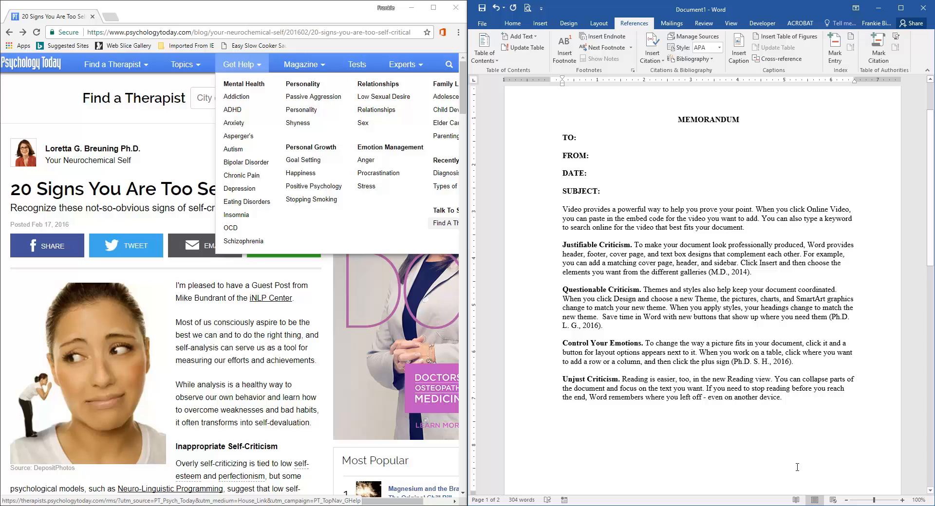
Step: Cite the 'take the sting away' article source again after 'match your new theme' in the Questionable Criticism paragraph
scroll(753, 439, down, 3)
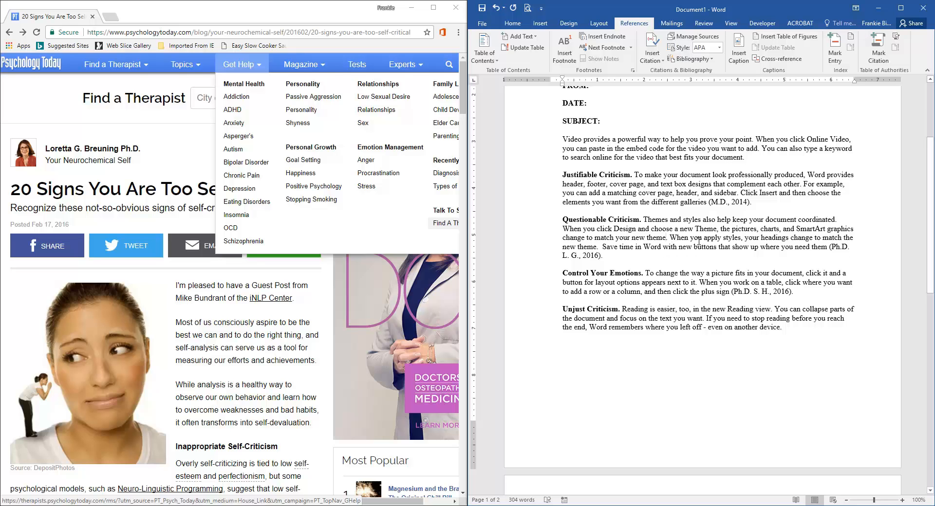
scroll(733, 179, up, 5)
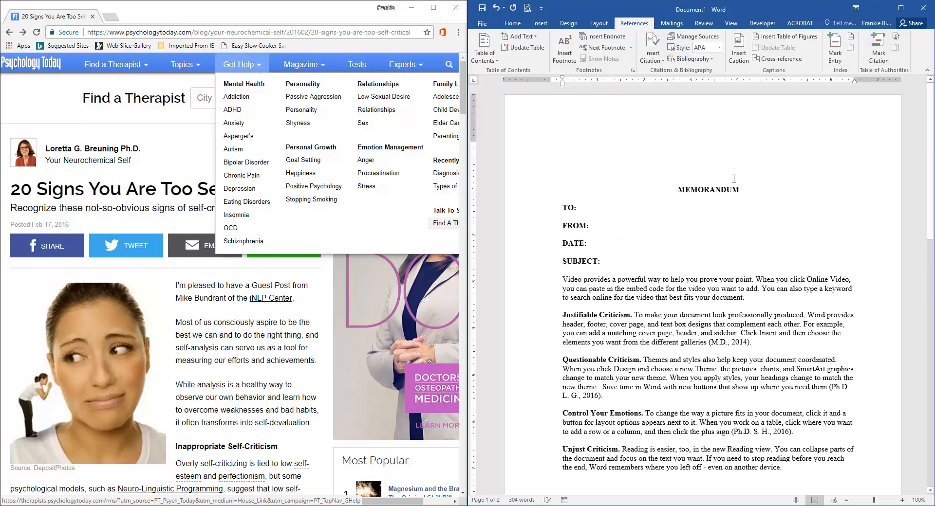
click(660, 62)
click(687, 124)
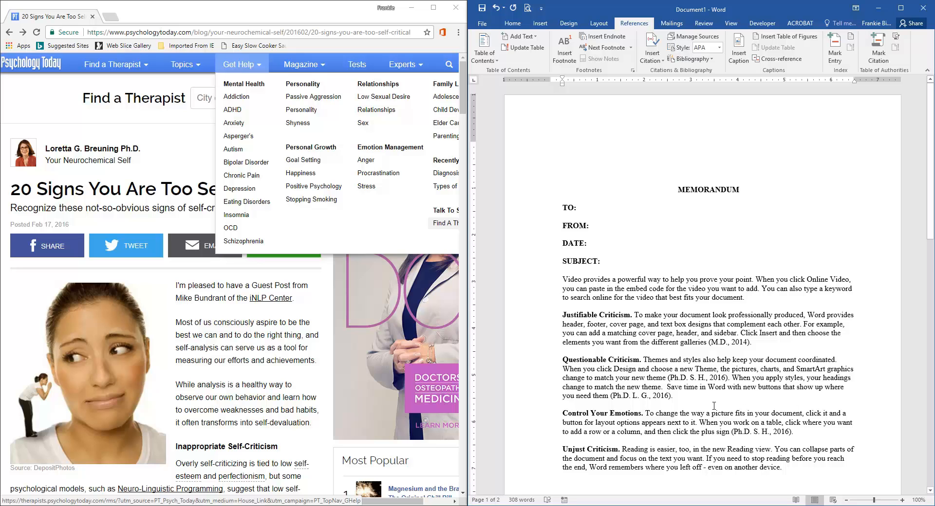
Step: Examine the Works Cited bibliography entries at the end of the memorandum
scroll(714, 405, down, 3)
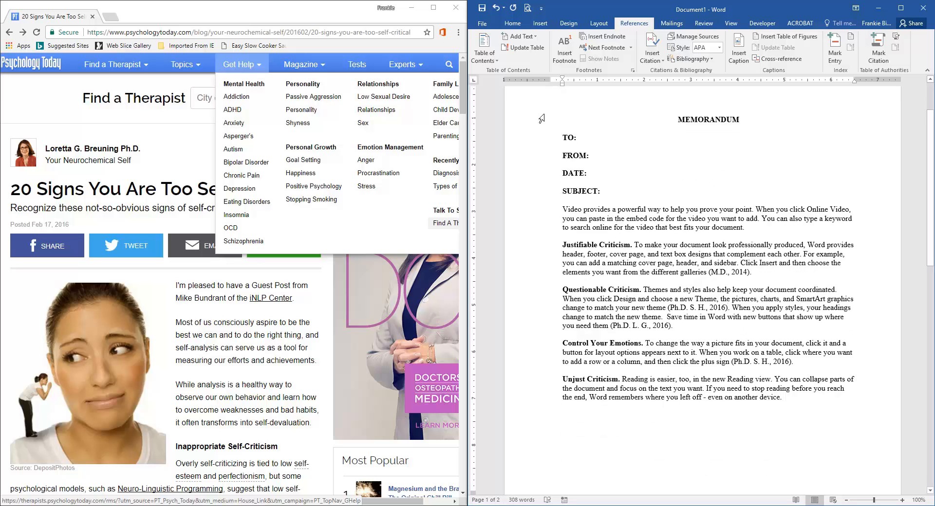
scroll(732, 350, down, 13)
click(732, 350)
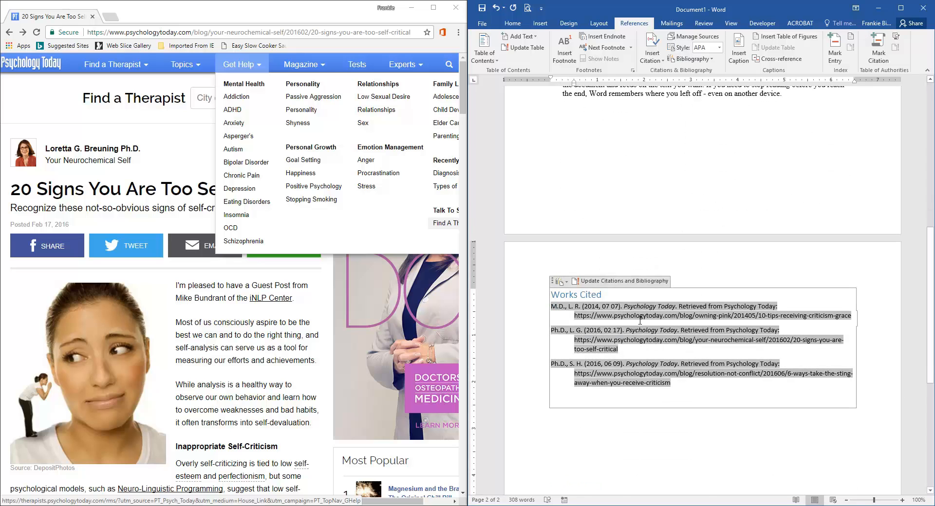
click(566, 282)
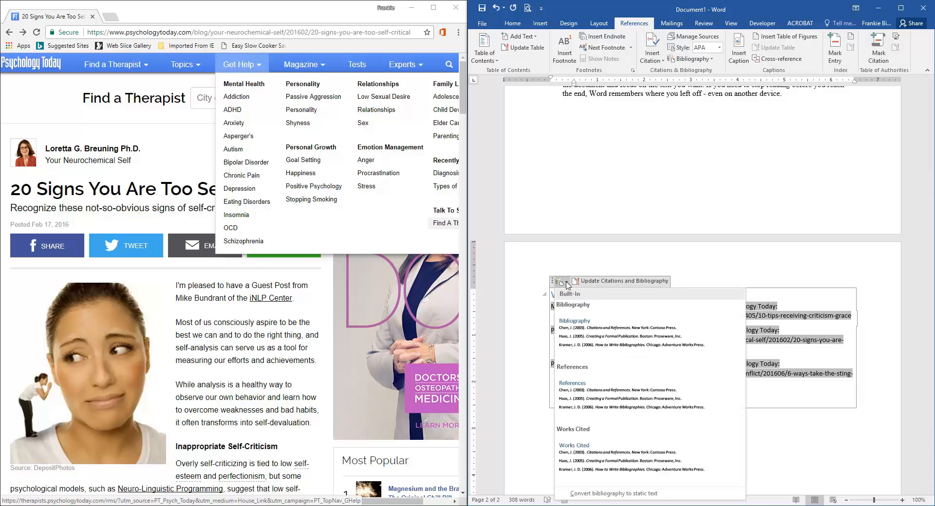
click(718, 250)
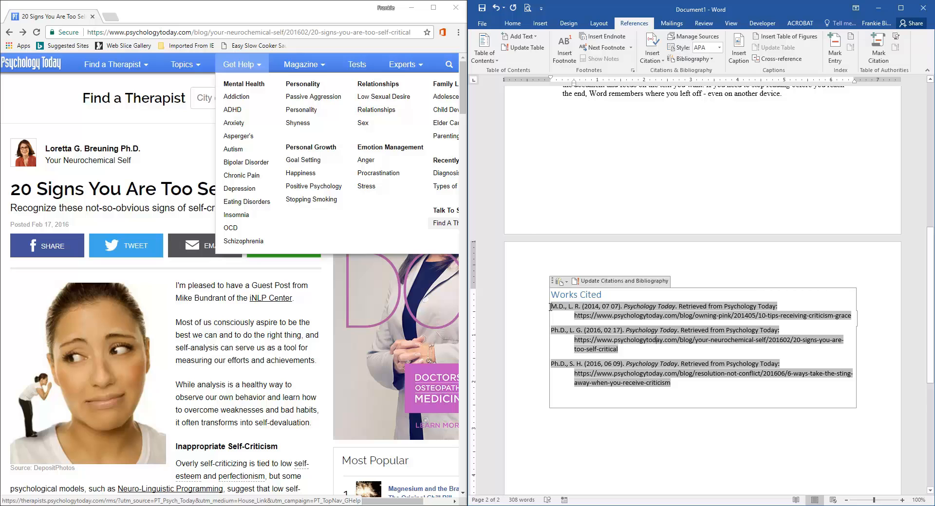
key(Print)
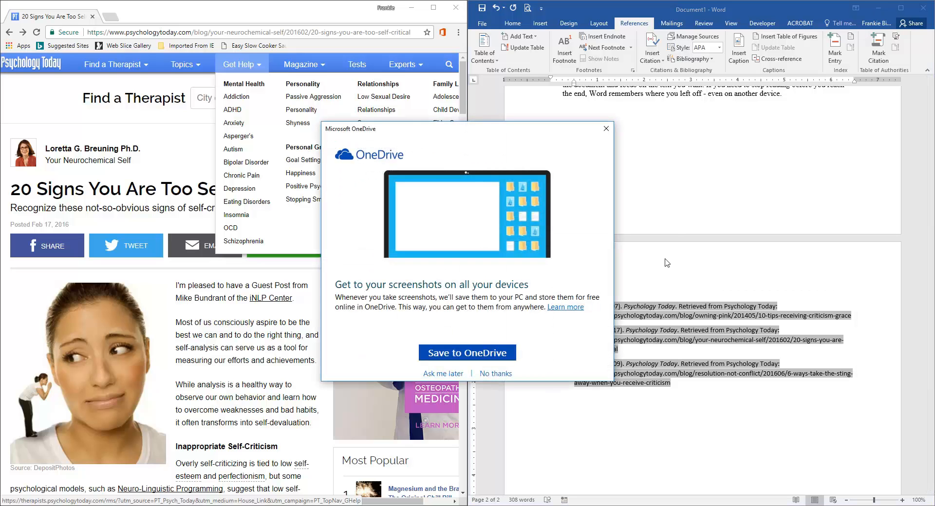
click(603, 129)
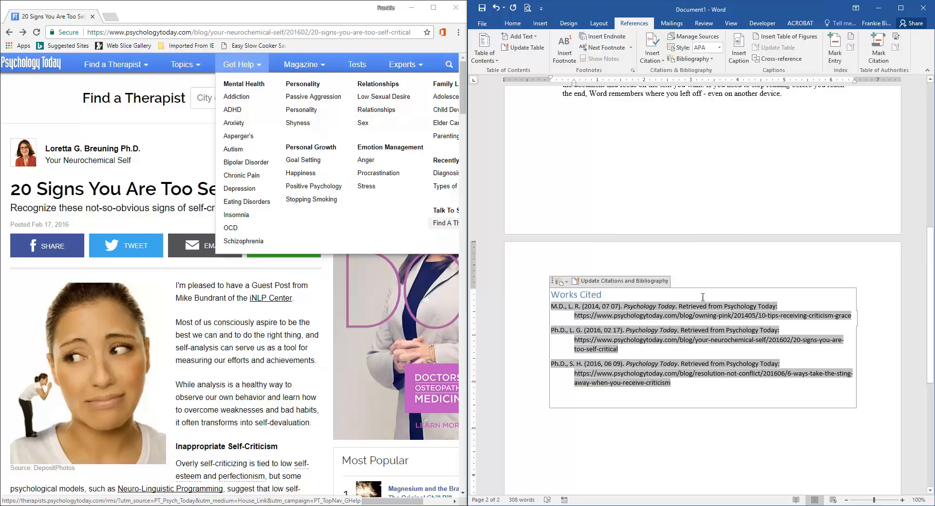
click(725, 271)
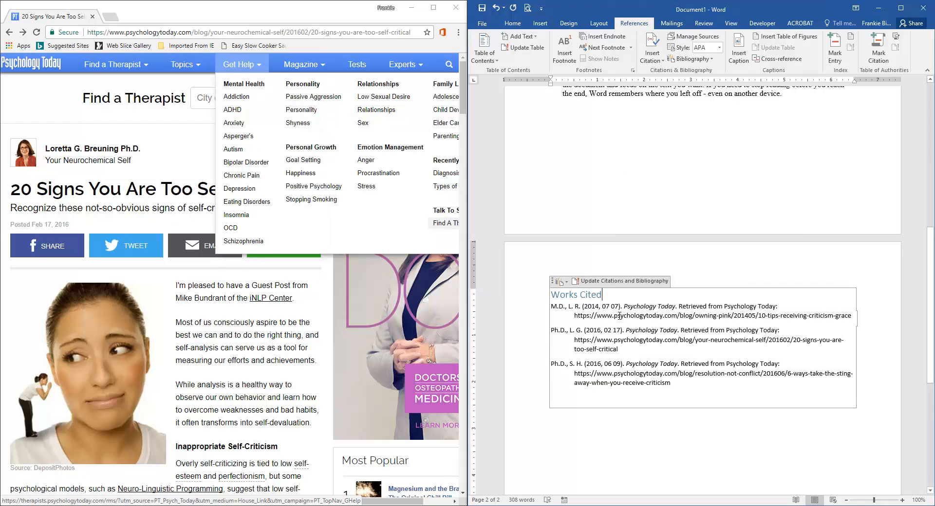
click(621, 315)
Step: Open the bibliography gallery and the Source Manager to review the listed sources without changing them
scroll(677, 302, up, 10)
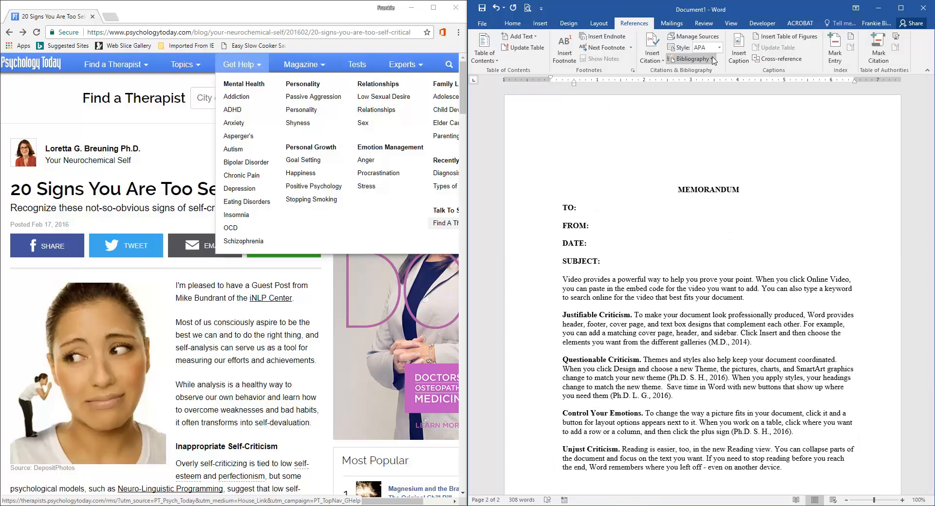
click(692, 59)
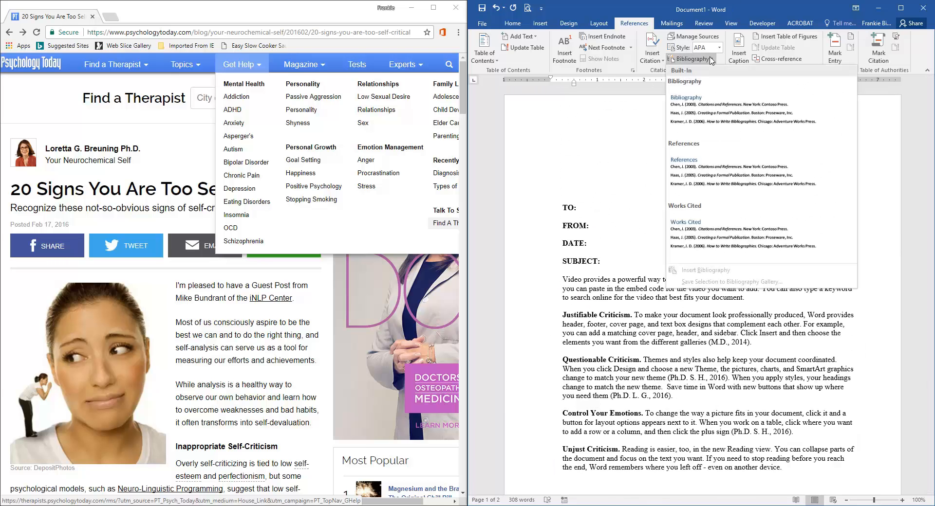
click(607, 146)
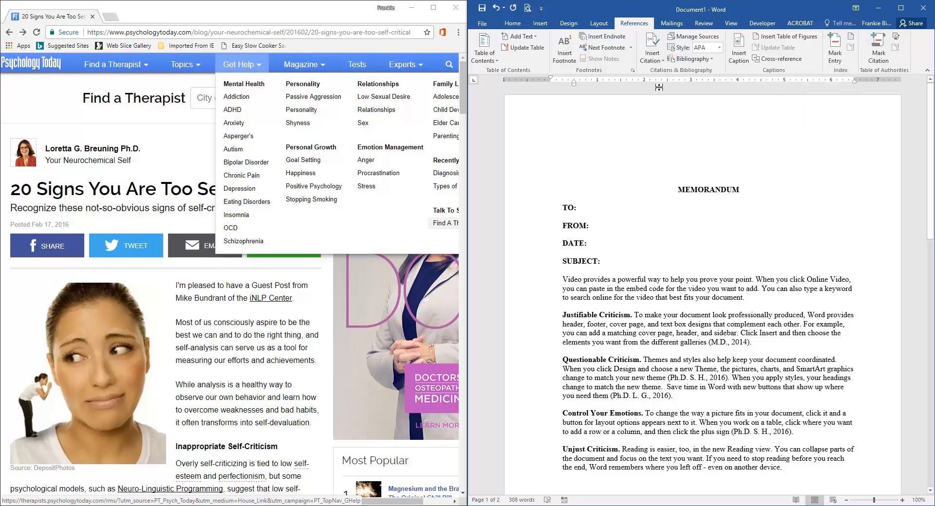
click(692, 39)
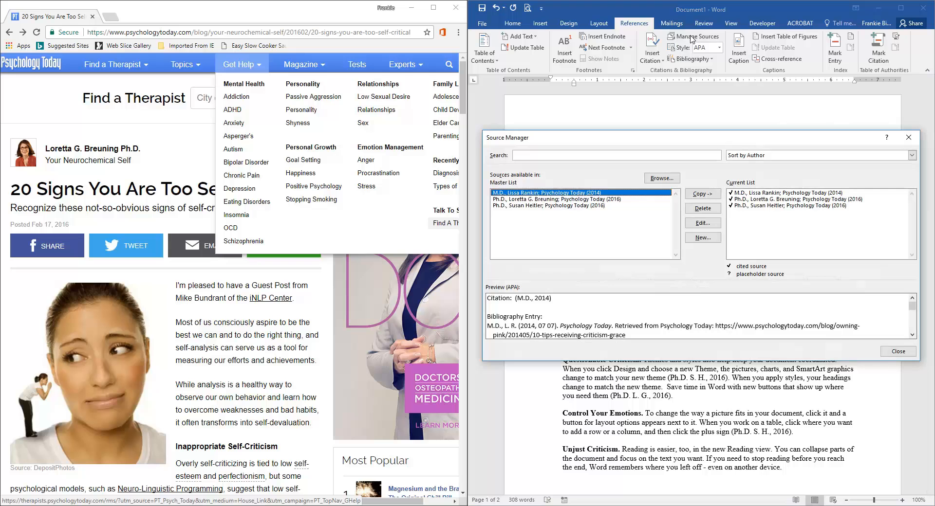
click(898, 352)
Step: Edit the '10 tips receiving criticism' source's author to drop the 'M.D.' prefix and end with ', Ph.D', updating both source lists
scroll(796, 370, down, 15)
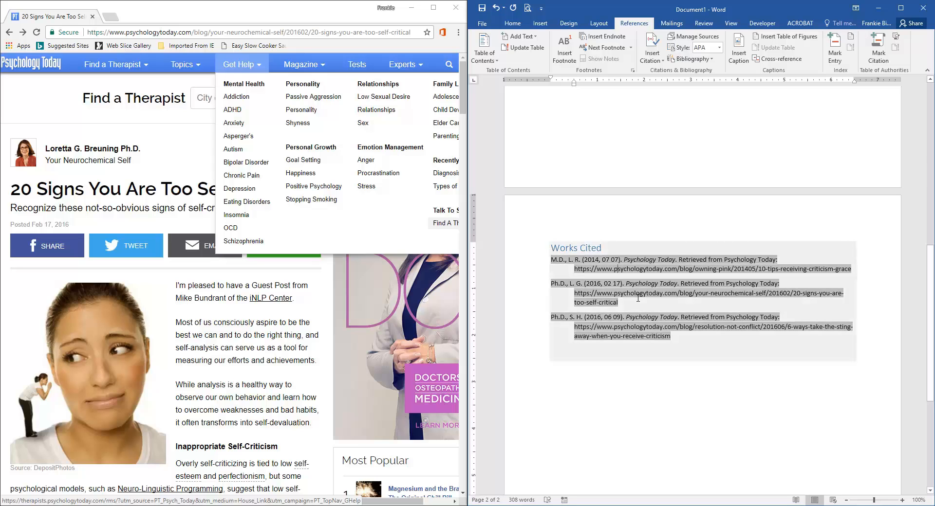
click(628, 292)
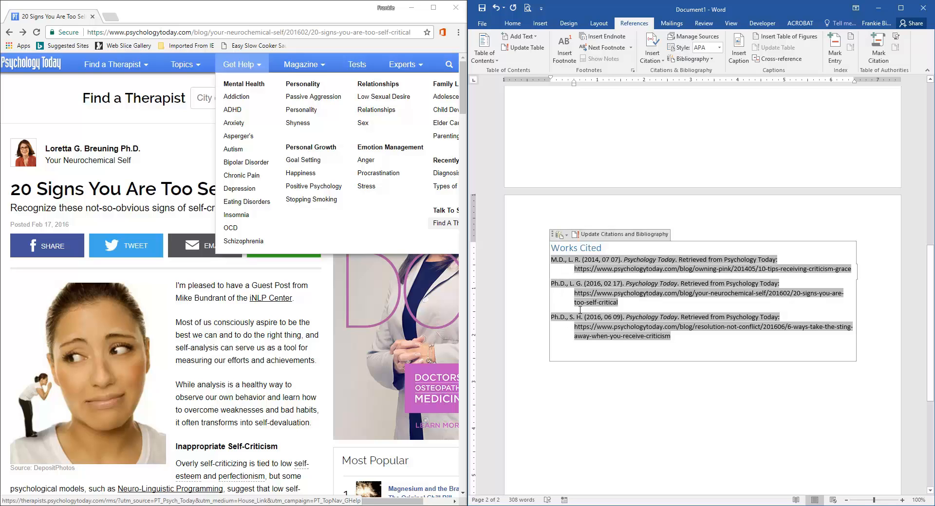
scroll(564, 295, up, 15)
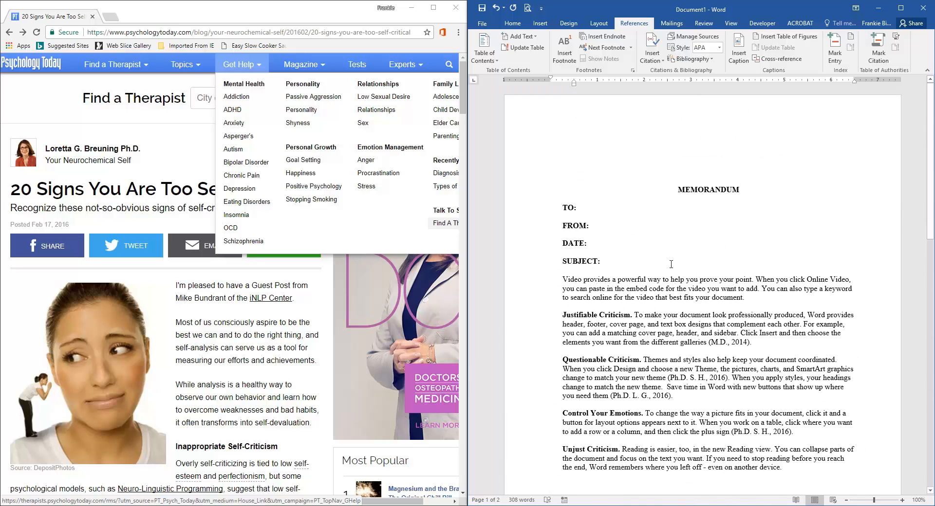
scroll(700, 302, down, 15)
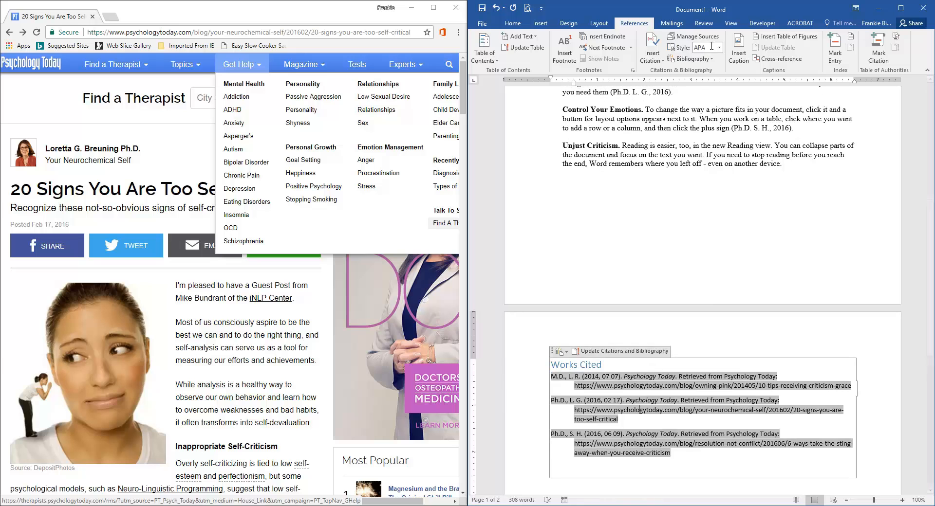
click(711, 37)
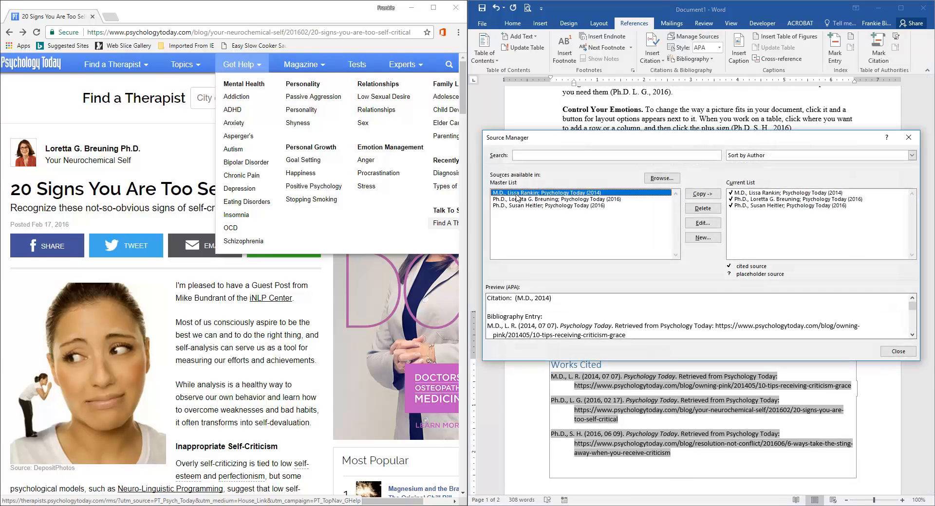
click(701, 225)
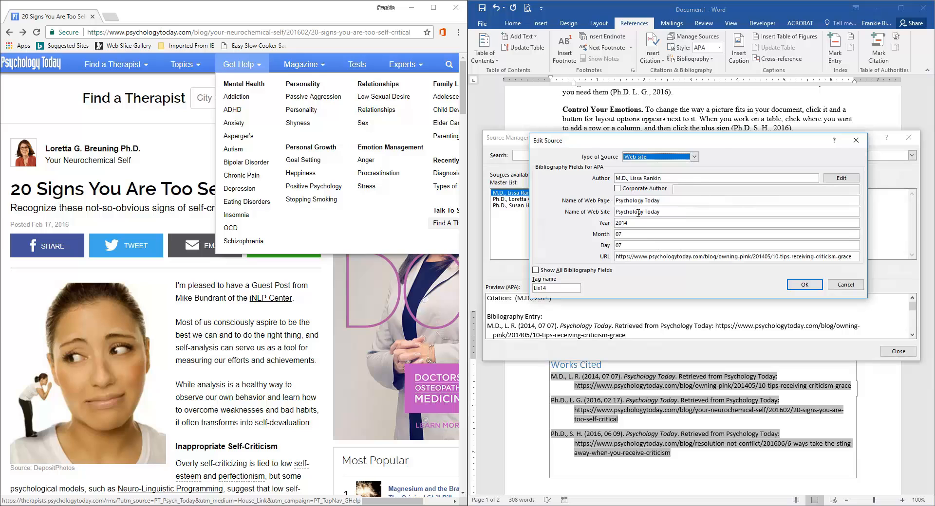
drag(630, 178, 614, 178)
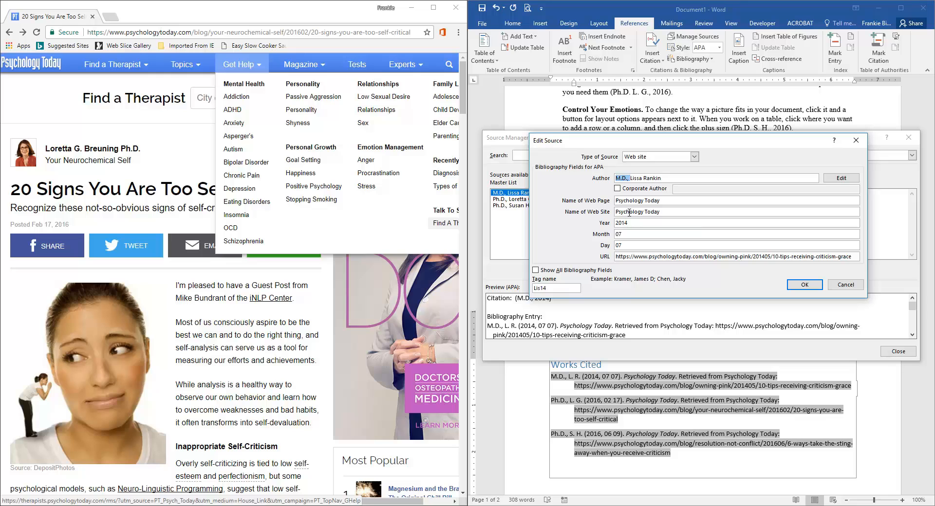
key(Delete)
text(, Ph.D)
click(804, 285)
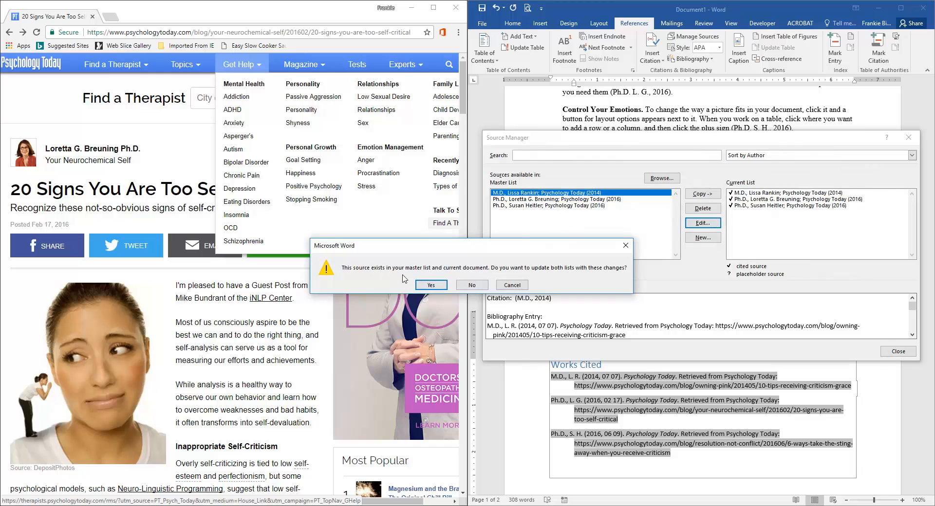
click(430, 286)
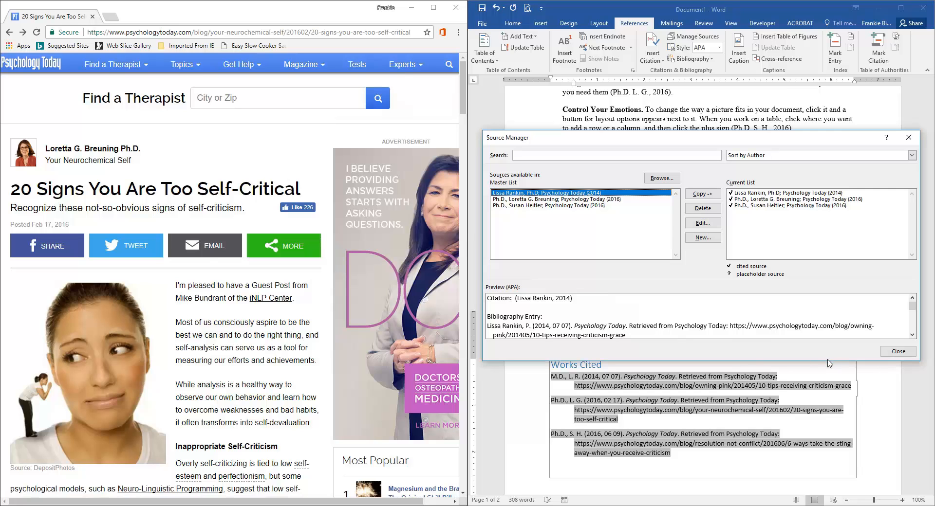
click(892, 354)
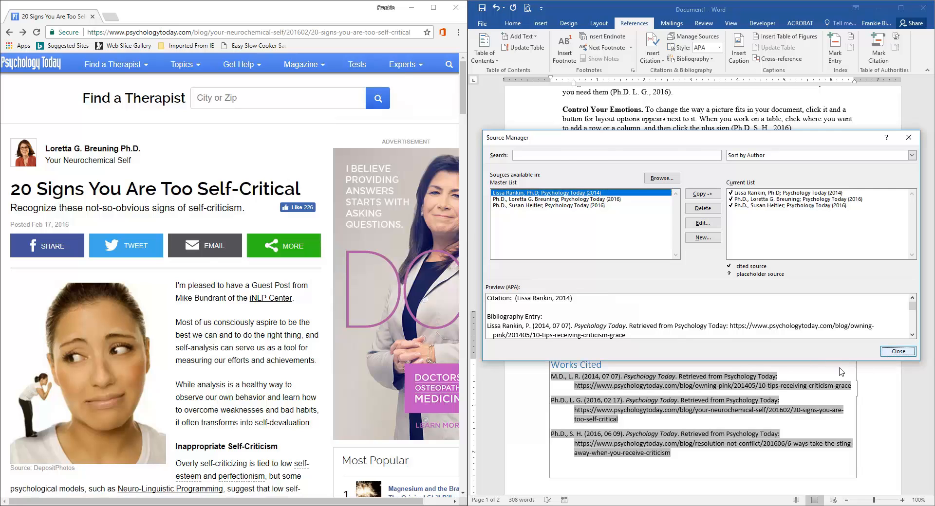
Step: Update the Works Cited bibliography to reflect the edited source
scroll(666, 361, down, 3)
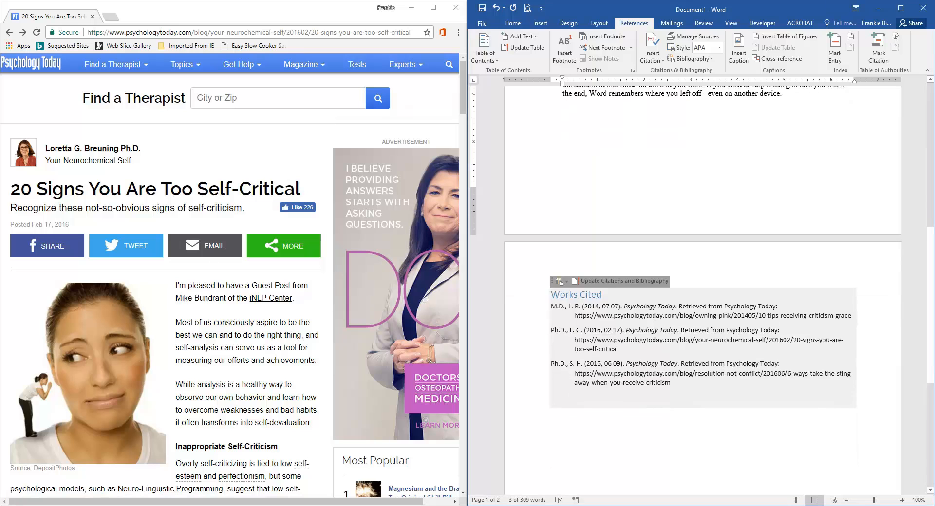
click(602, 289)
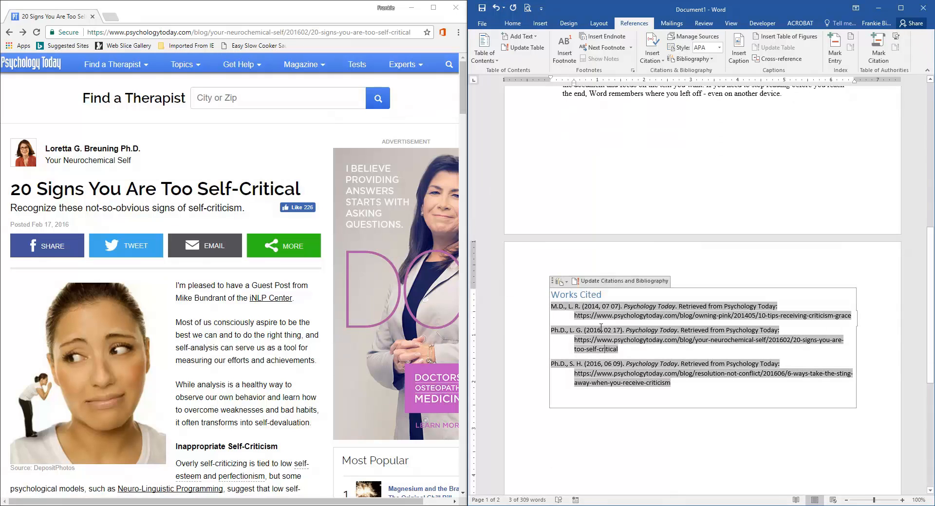
click(606, 282)
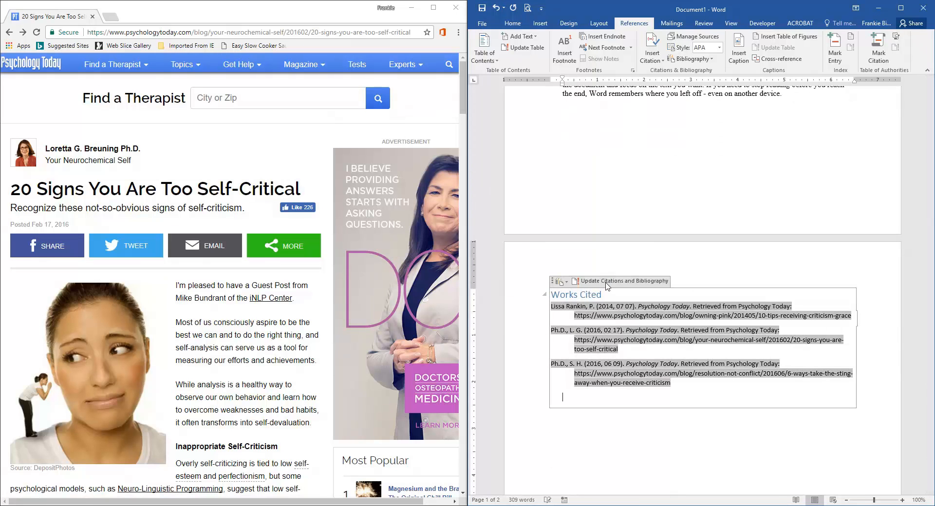
click(576, 318)
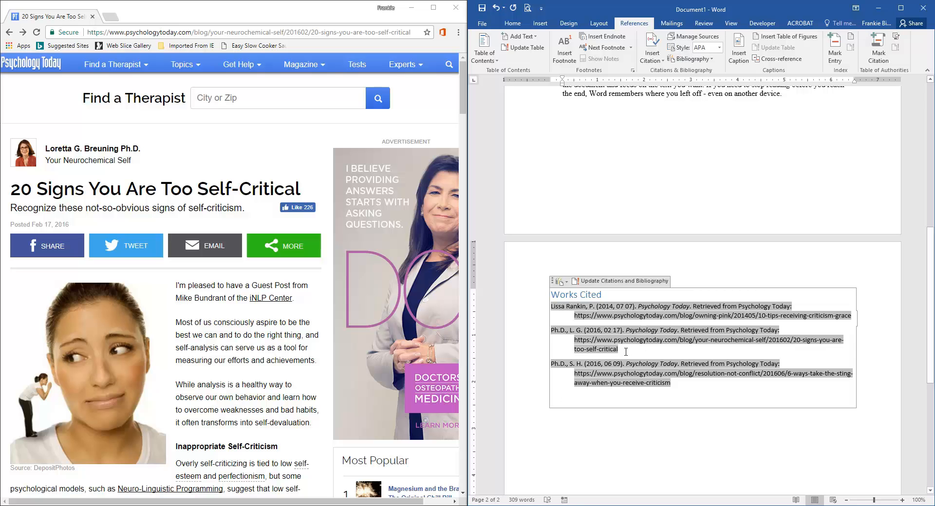
Step: Reorder the '10 tips receiving criticism' source's author as last name, first name, Ph.D and update both source lists
scroll(629, 352, up, 10)
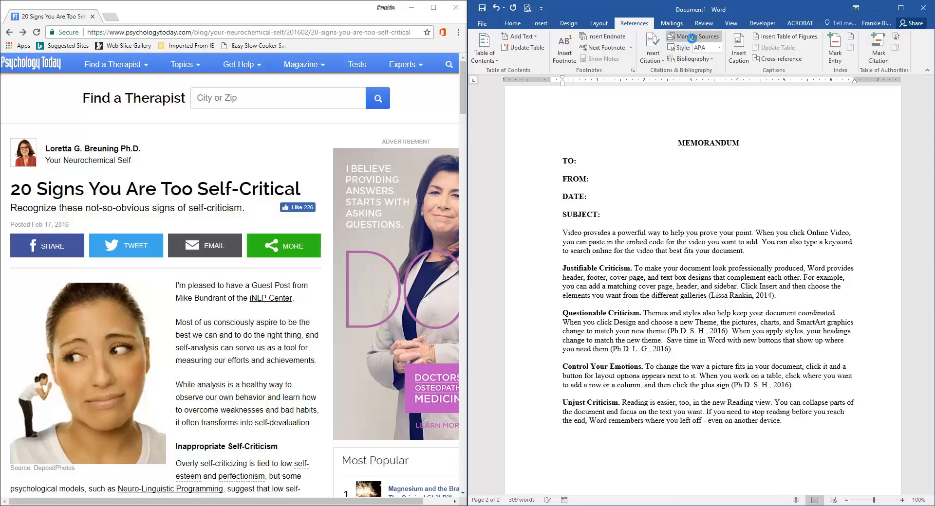
click(691, 38)
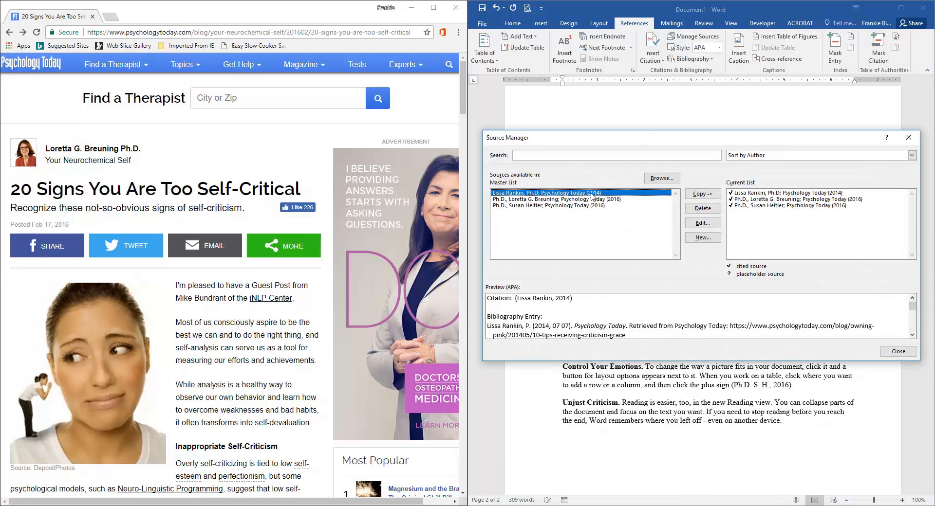
click(704, 224)
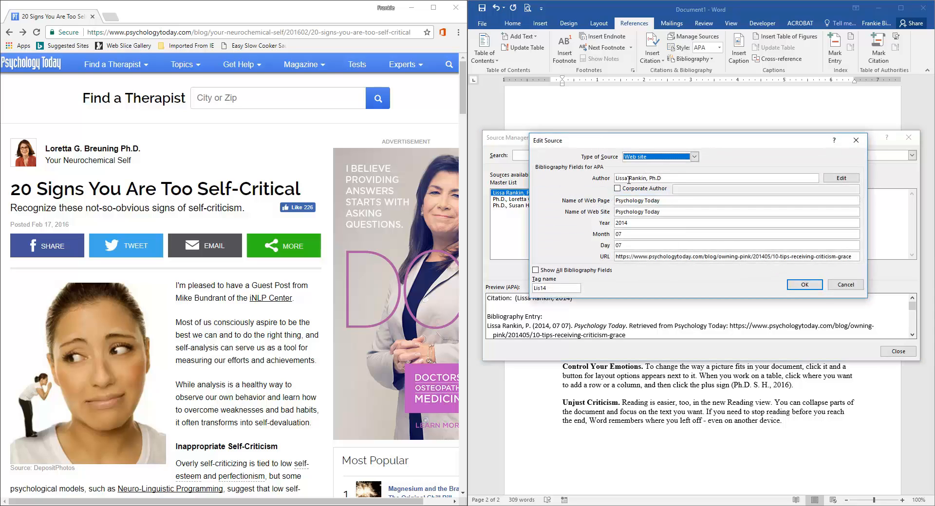
drag(628, 180, 615, 179)
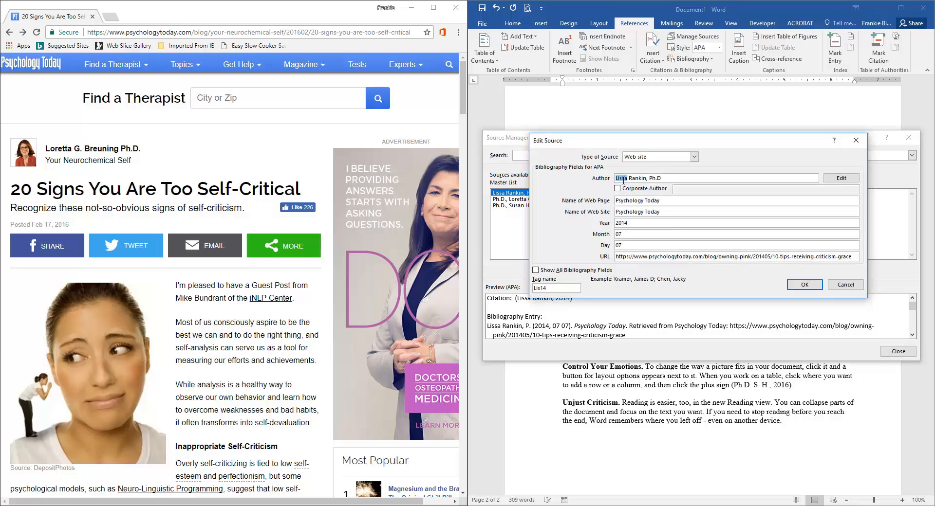
key(BackSpace)
text(Lissa)
click(801, 287)
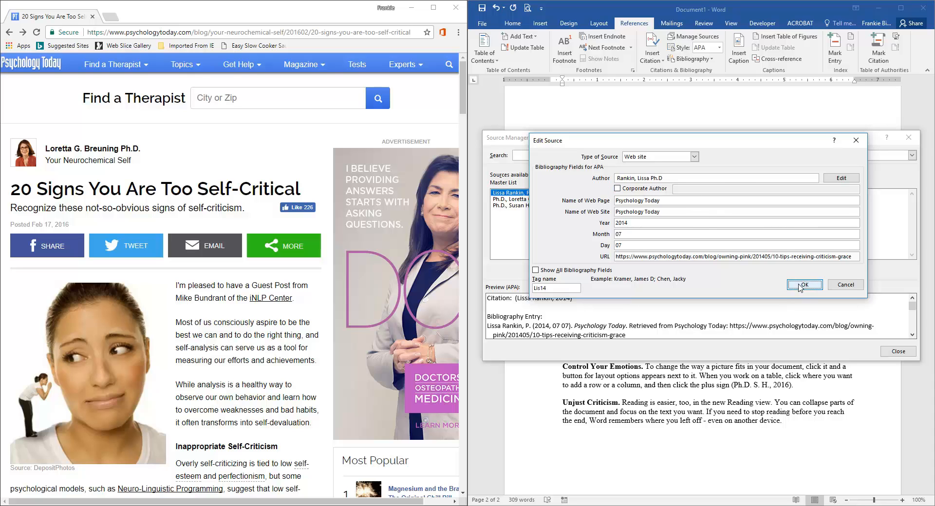
click(431, 286)
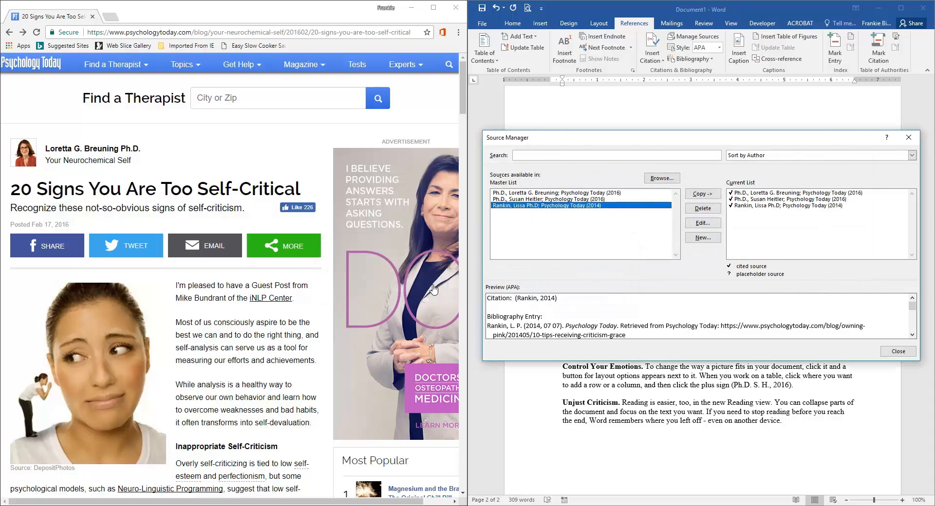
Step: Reorder the Breuning source's author as 'Breuning, Loretta G. Ph.D.' and update both source lists
click(524, 194)
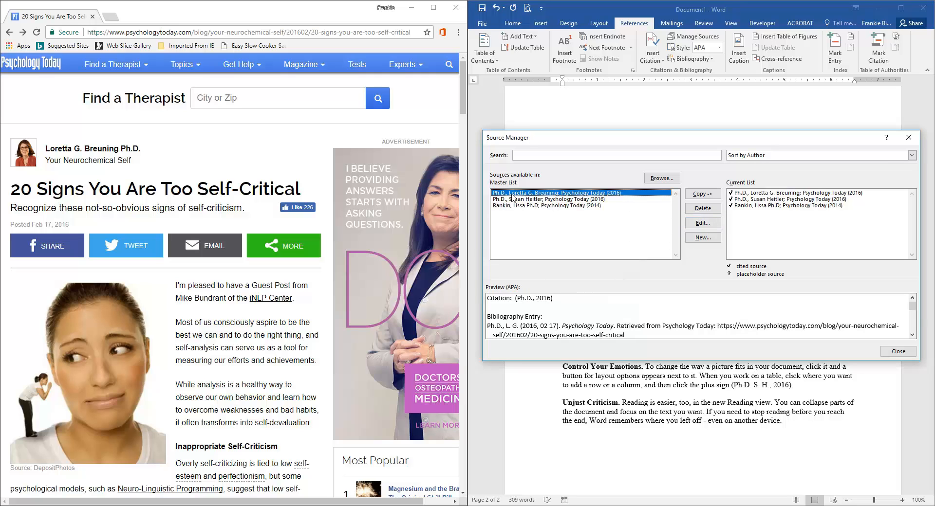
click(693, 225)
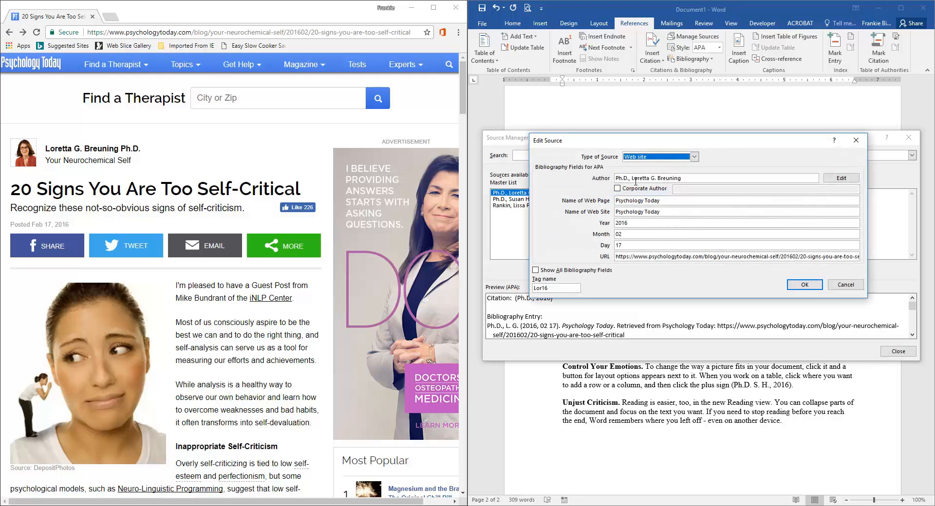
double_click(668, 179)
key(ctrl+c)
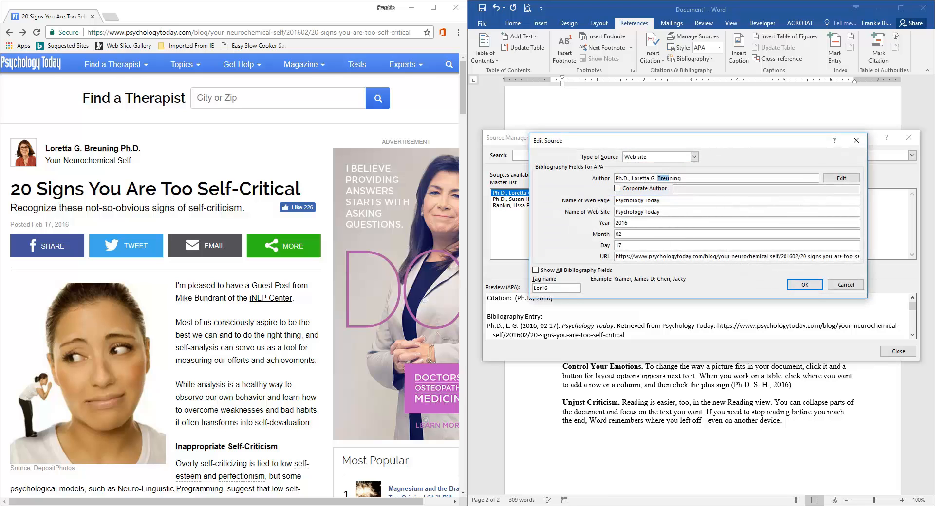
right_click(668, 181)
click(687, 187)
key(ctrl+v)
drag(639, 179, 652, 178)
right_click(652, 178)
click(668, 187)
click(669, 179)
key(ctrl+v)
click(803, 285)
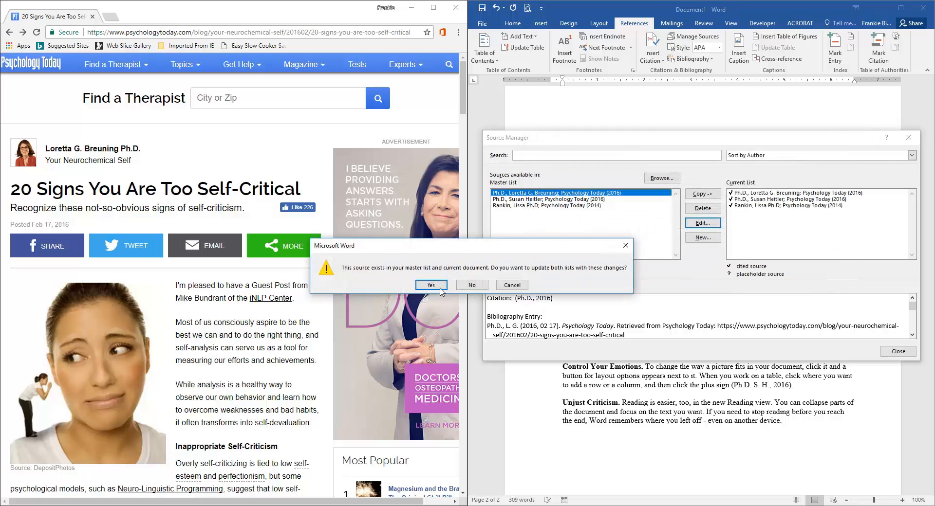
click(430, 287)
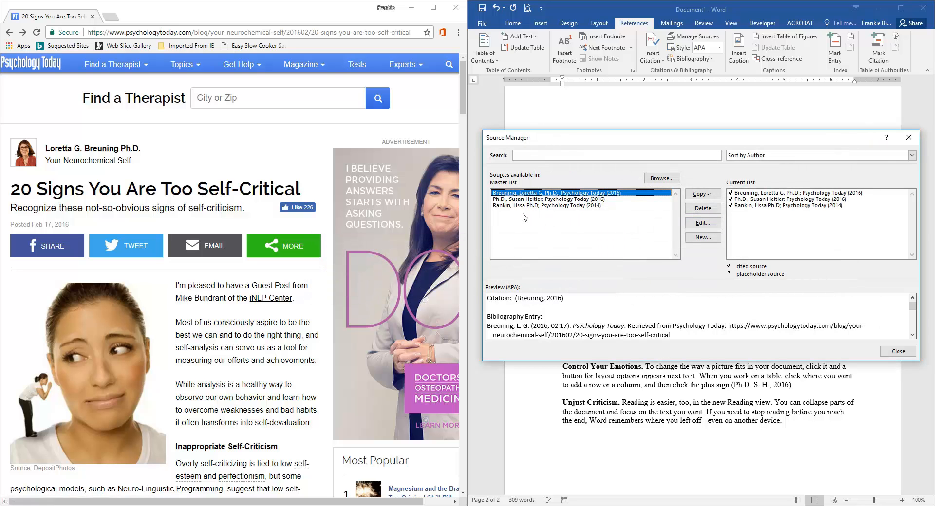
Step: Reorder the Heitler source's author as 'Heitler, Susan Ph.D.', update both source lists, and close the Source Manager
click(509, 200)
click(705, 225)
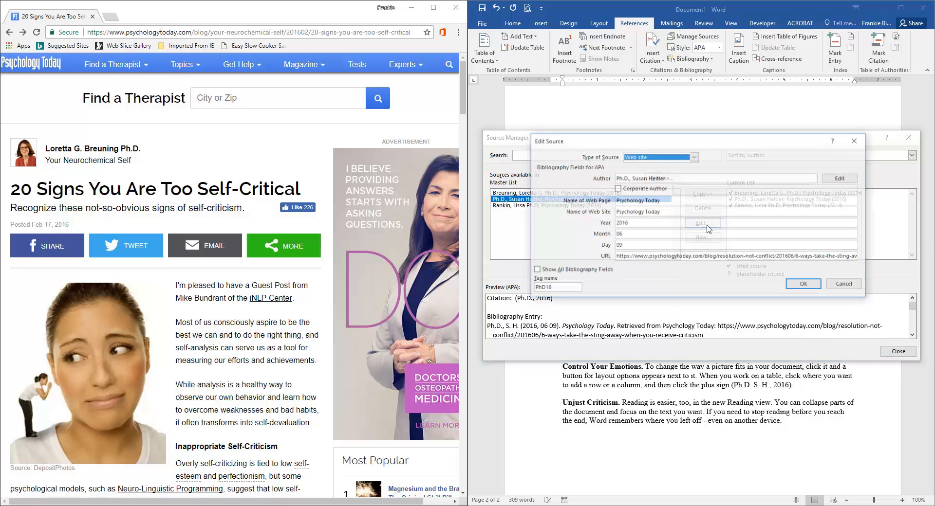
click(624, 178)
double_click(623, 179)
right_click(625, 181)
click(628, 179)
drag(630, 179, 614, 181)
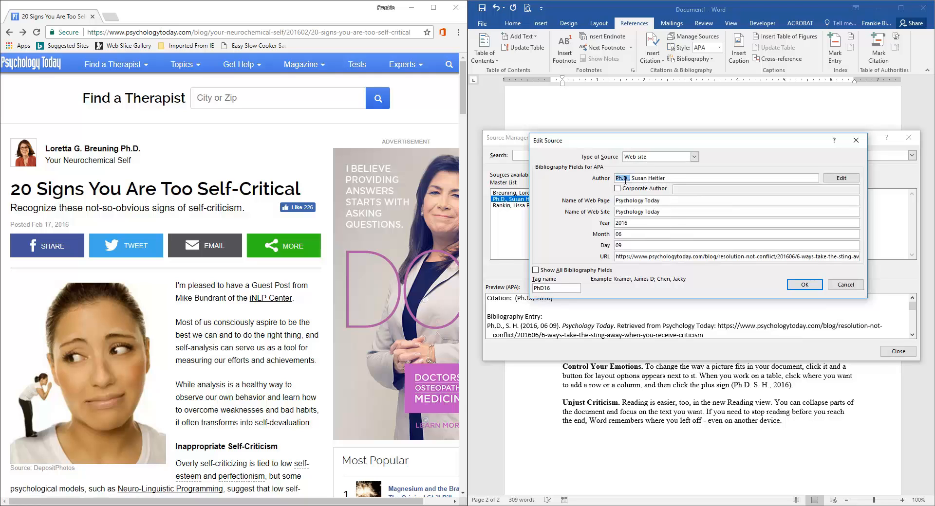
right_click(626, 182)
click(642, 188)
key(ctrl+v)
drag(631, 179, 616, 179)
right_click(623, 180)
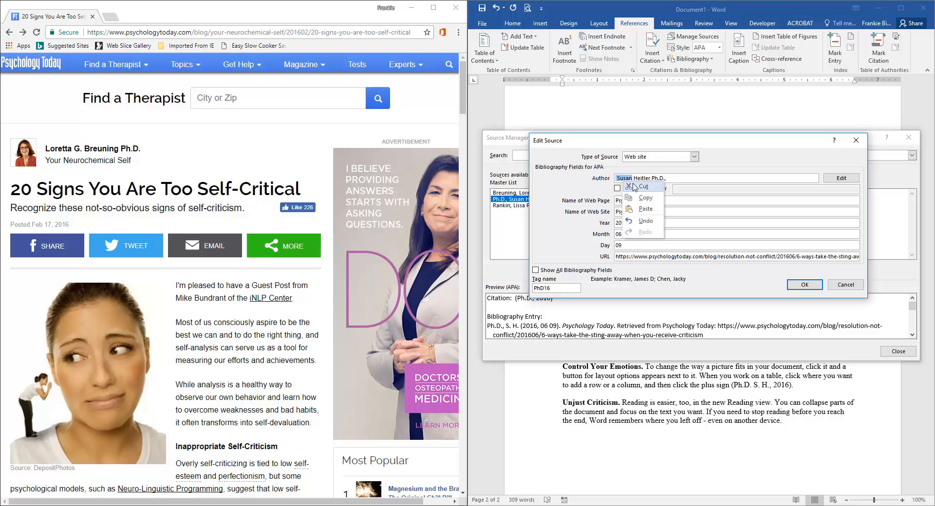
click(643, 188)
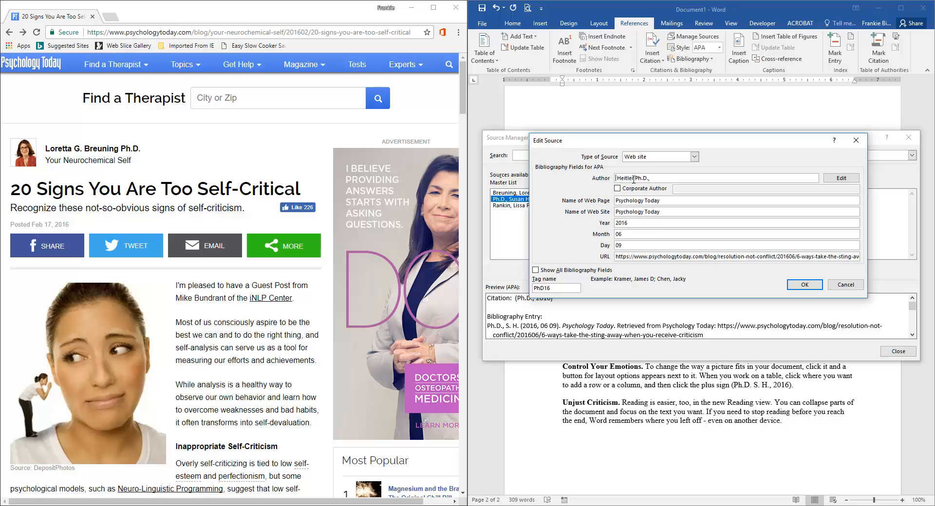
text(,)
key(ctrl+v)
click(803, 285)
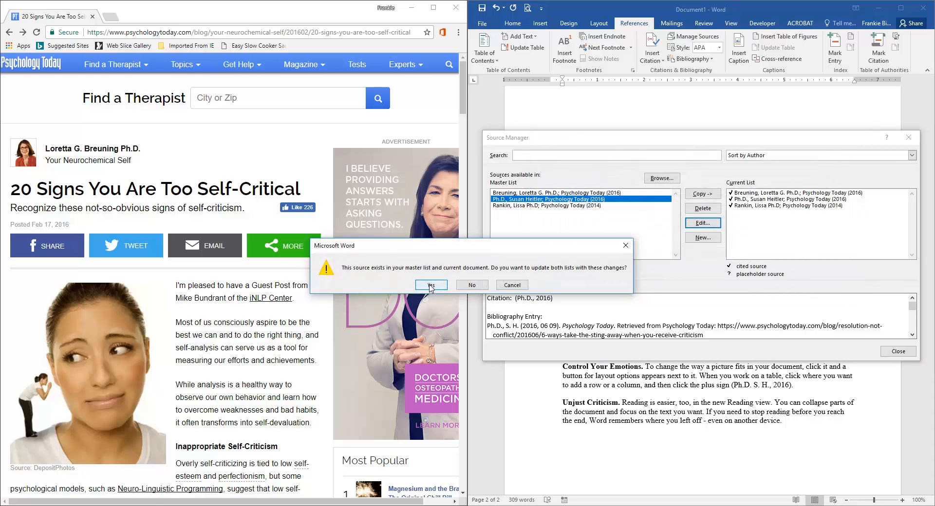
click(430, 286)
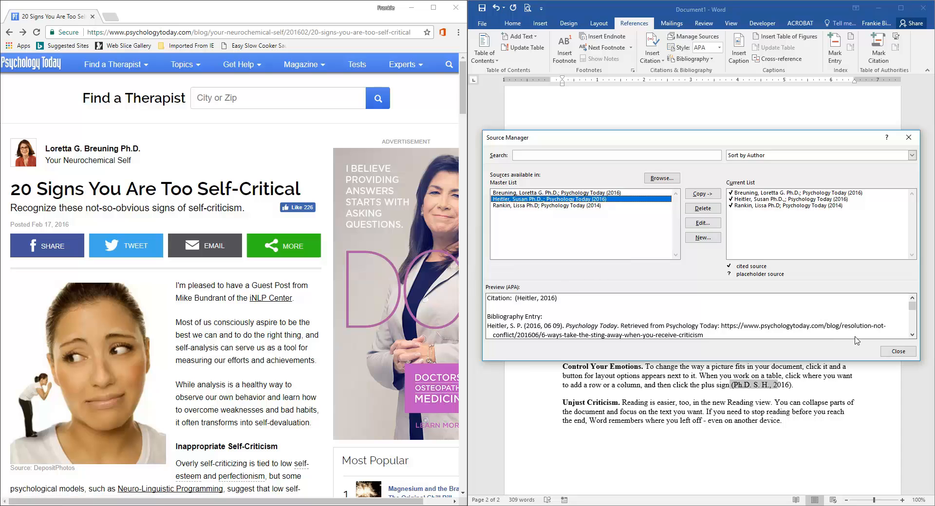
click(897, 352)
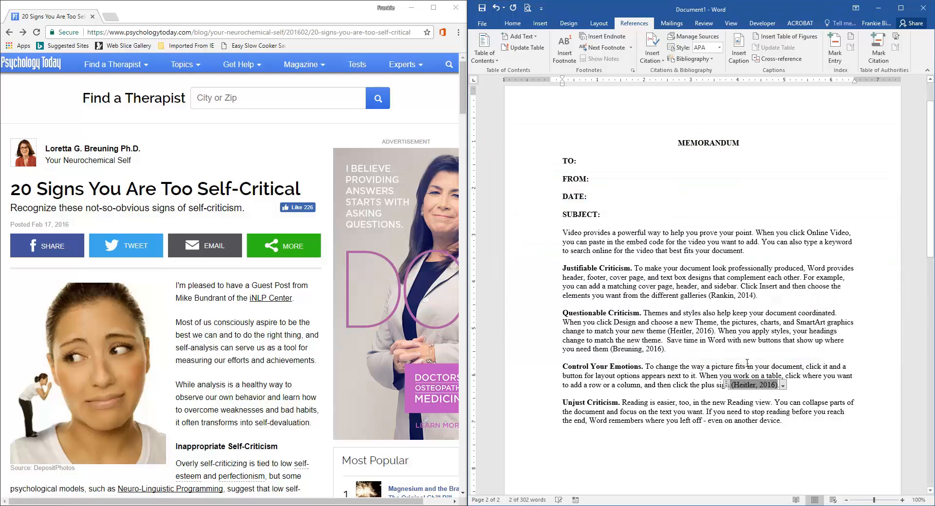
Step: Update the Works Cited bibliography to reflect the edited author names
scroll(768, 364, down, 5)
scroll(769, 363, up, 4)
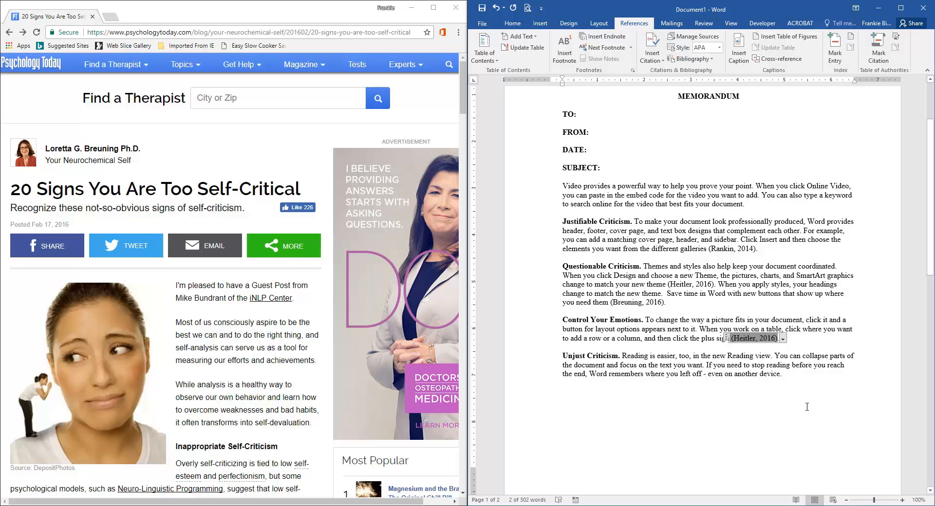
scroll(788, 400, down, 10)
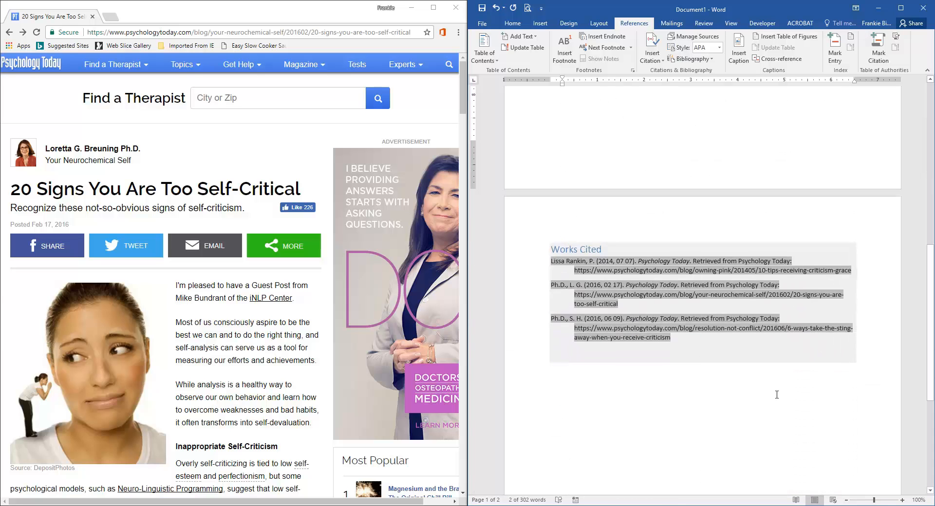
click(734, 413)
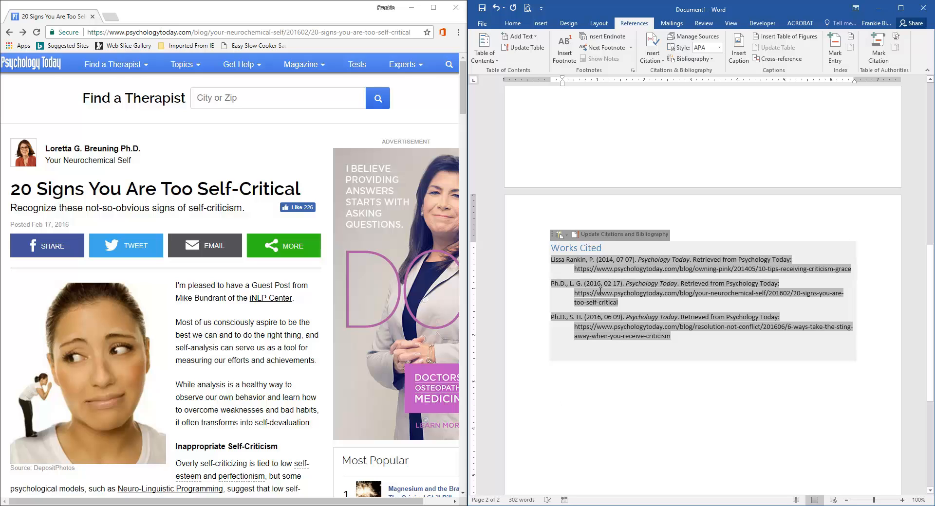
click(616, 246)
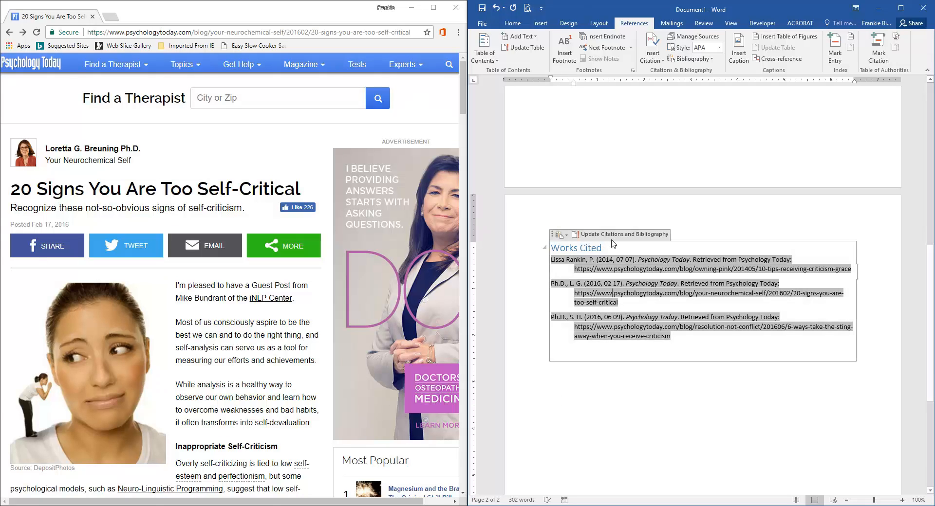
click(612, 235)
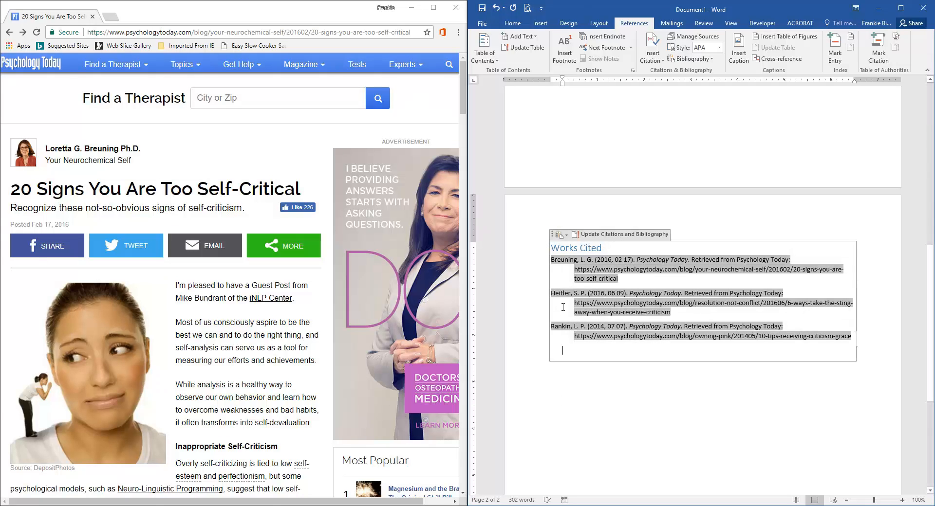